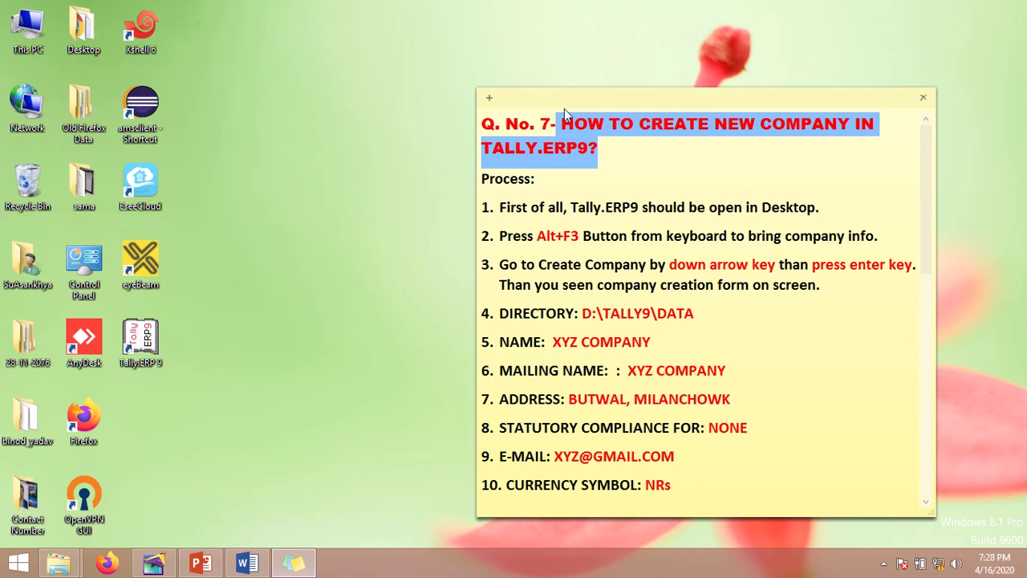
# Step: Read through the company-creation steps in the sticky note, then launch Tally.ERP 9
pyautogui.click(598, 150)
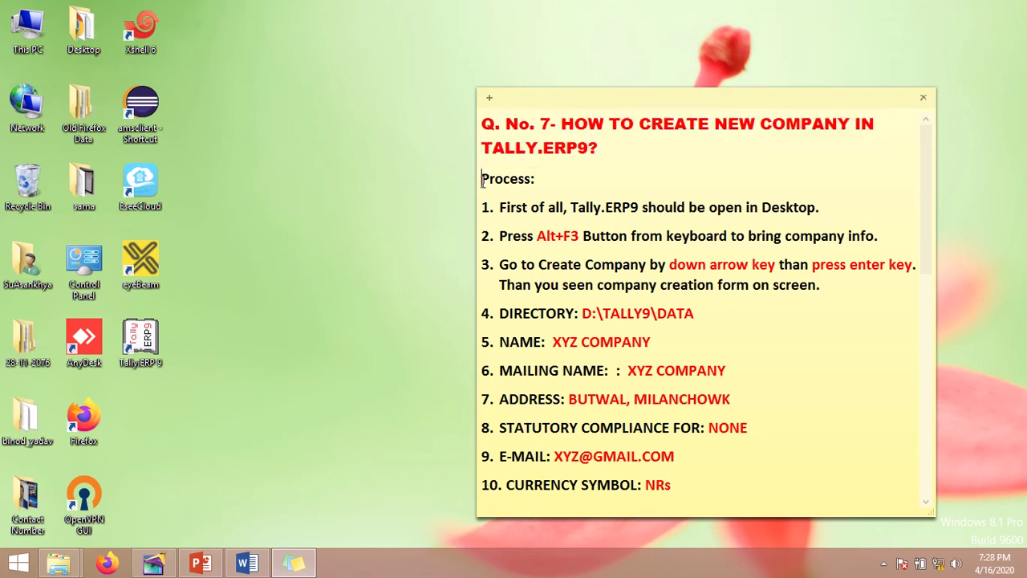
pyautogui.moveTo(481, 178); pyautogui.dragTo(557, 185)
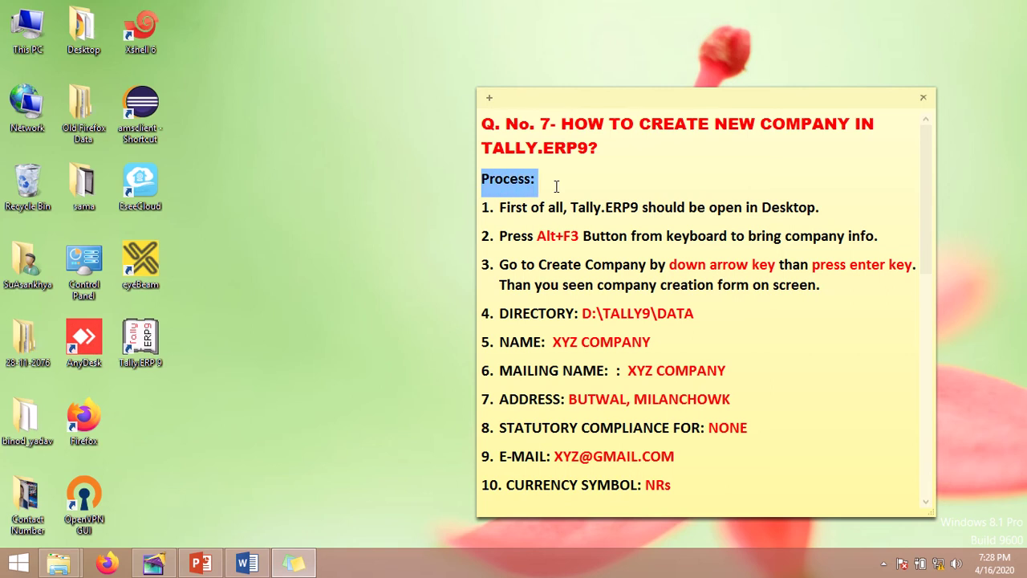
pyautogui.click(484, 207)
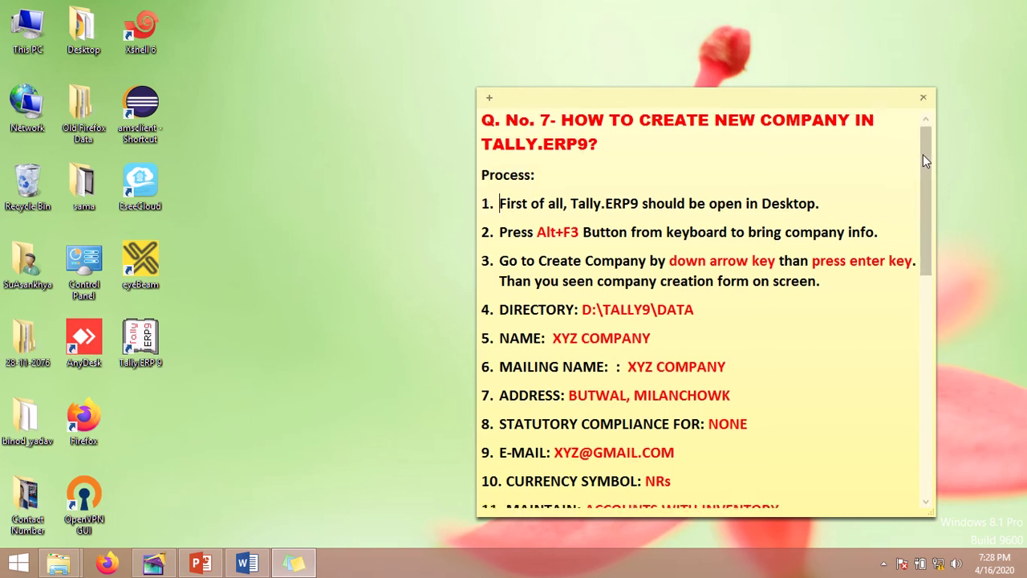
pyautogui.moveTo(922, 154); pyautogui.dragTo(918, 384)
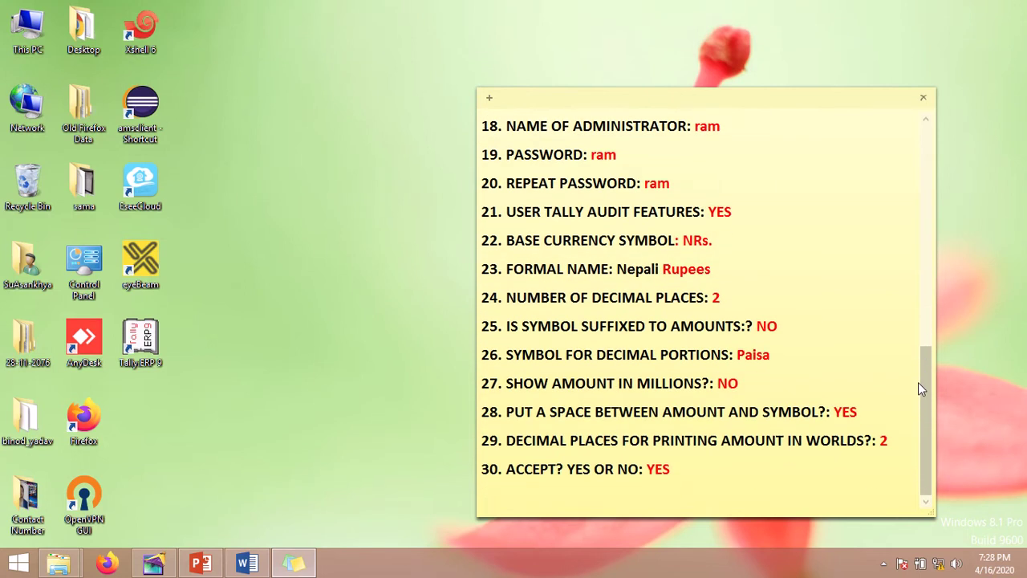
pyautogui.click(478, 479)
pyautogui.click(683, 298)
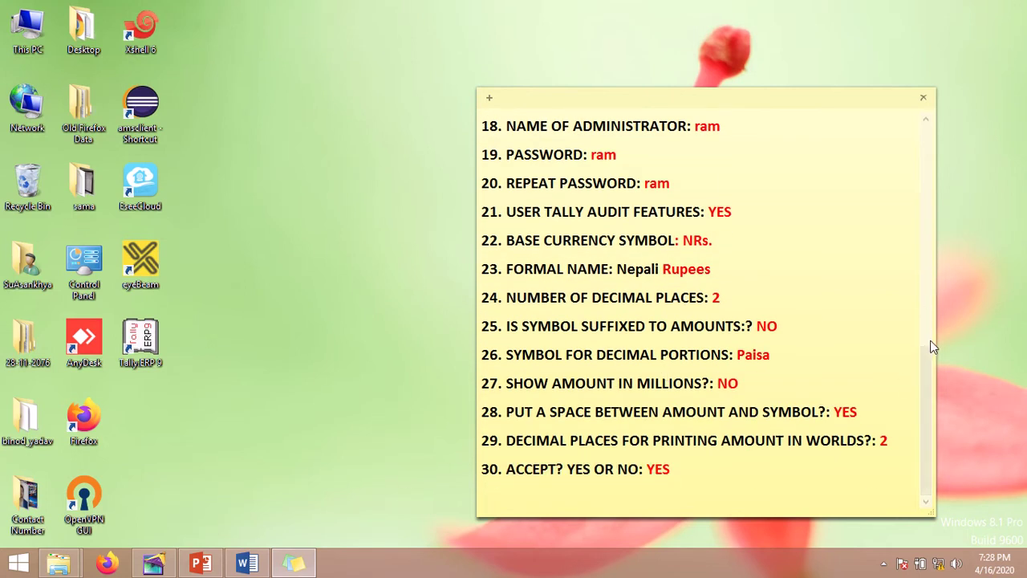
pyautogui.moveTo(922, 374); pyautogui.dragTo(937, 154)
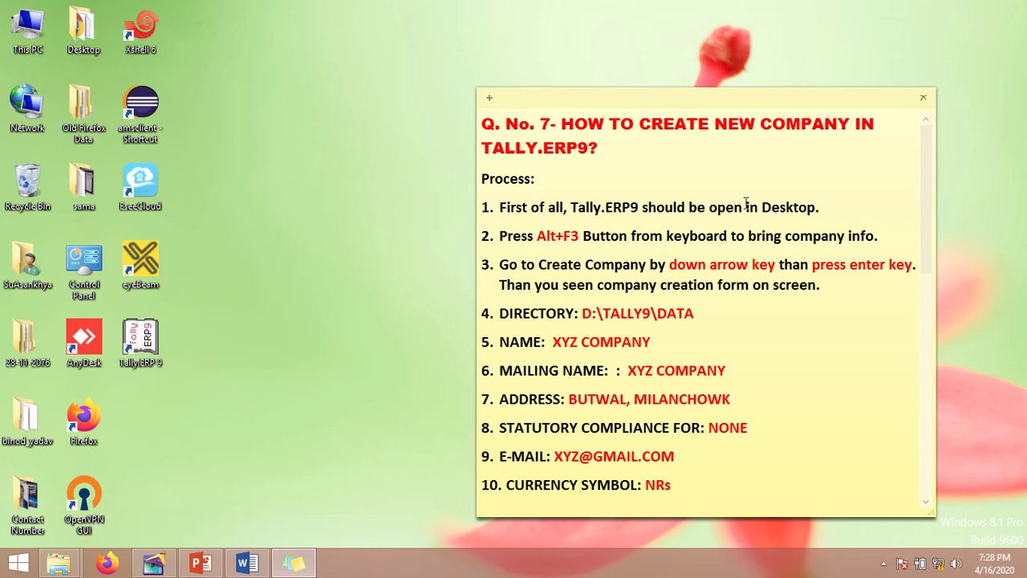
pyautogui.click(155, 357)
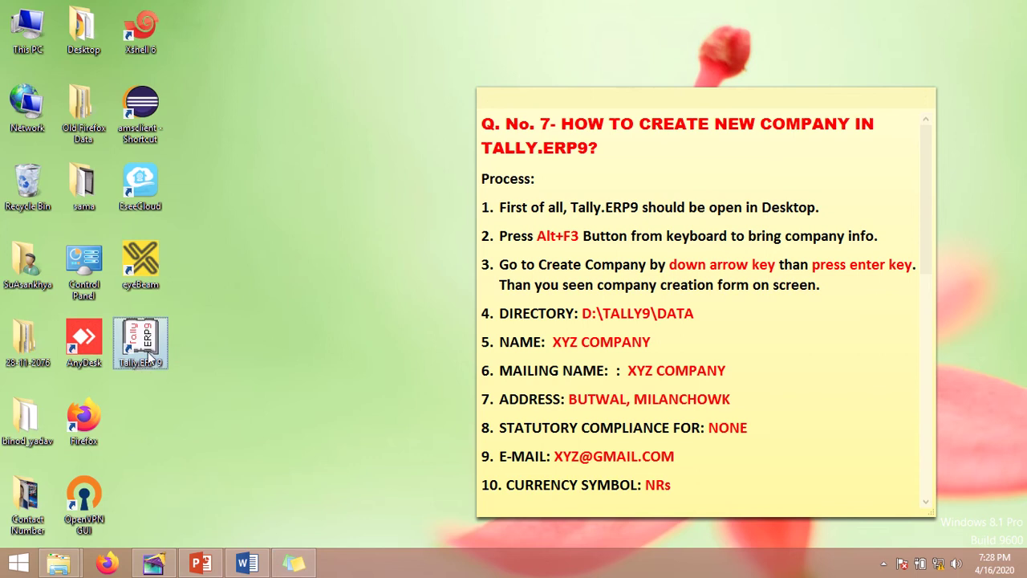
pyautogui.doubleClick(148, 355)
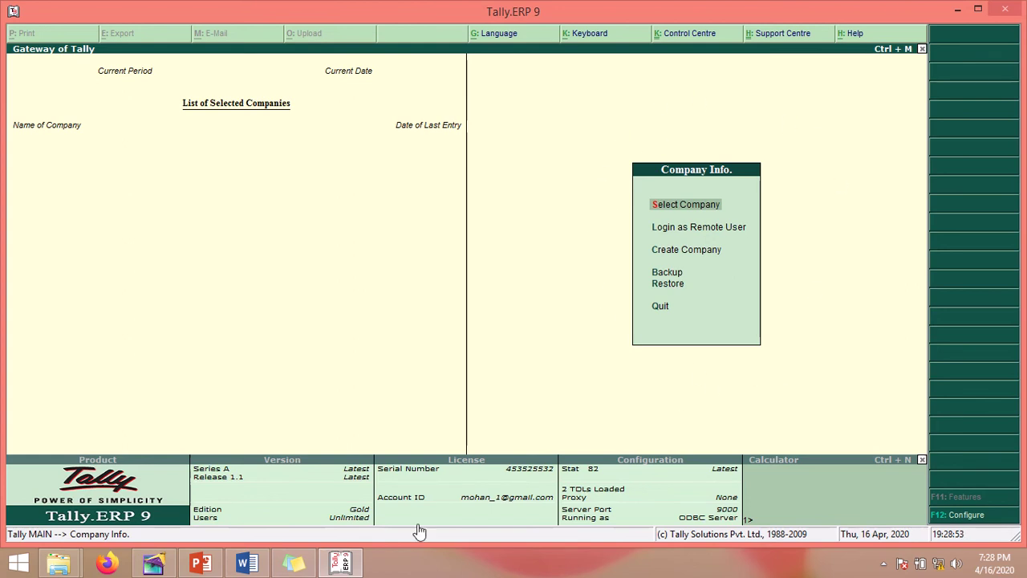
# Step: Recheck the note's Alt+F3 and step 3 instructions, then highlight Create Company at the Gateway
pyautogui.click(294, 563)
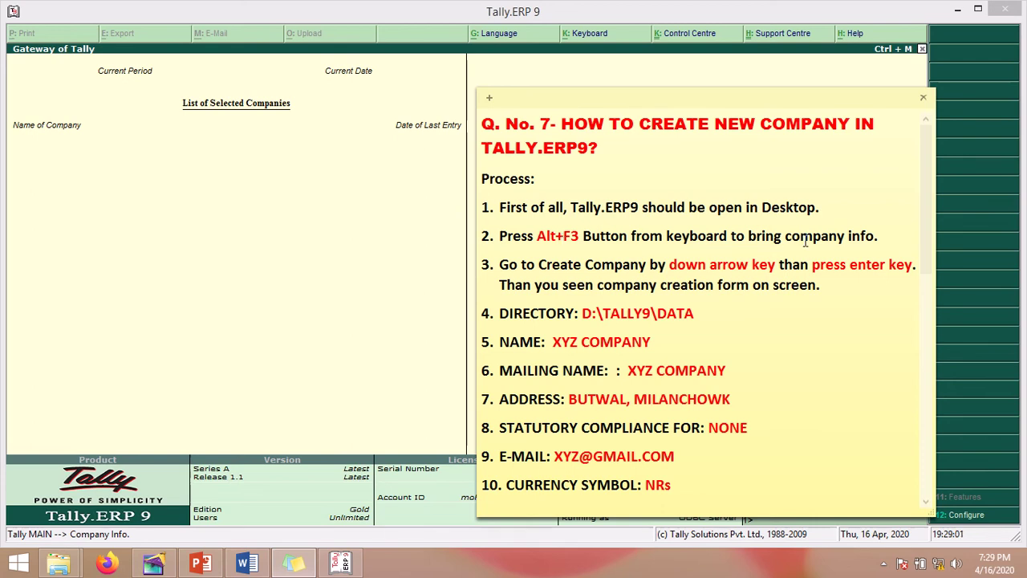
pyautogui.moveTo(823, 104); pyautogui.dragTo(496, 106)
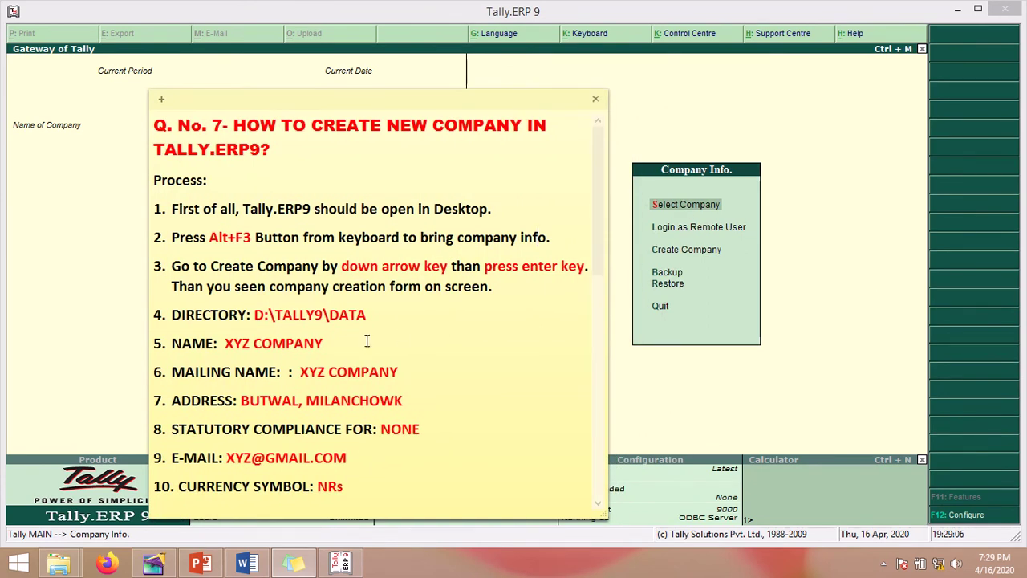
pyautogui.moveTo(208, 238); pyautogui.dragTo(252, 237)
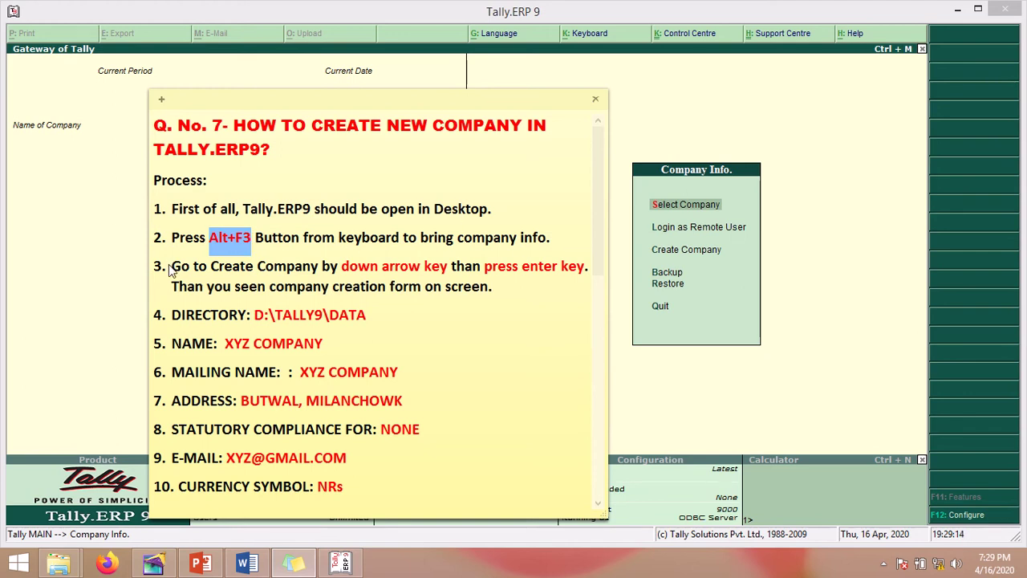
pyautogui.moveTo(171, 265); pyautogui.dragTo(496, 293)
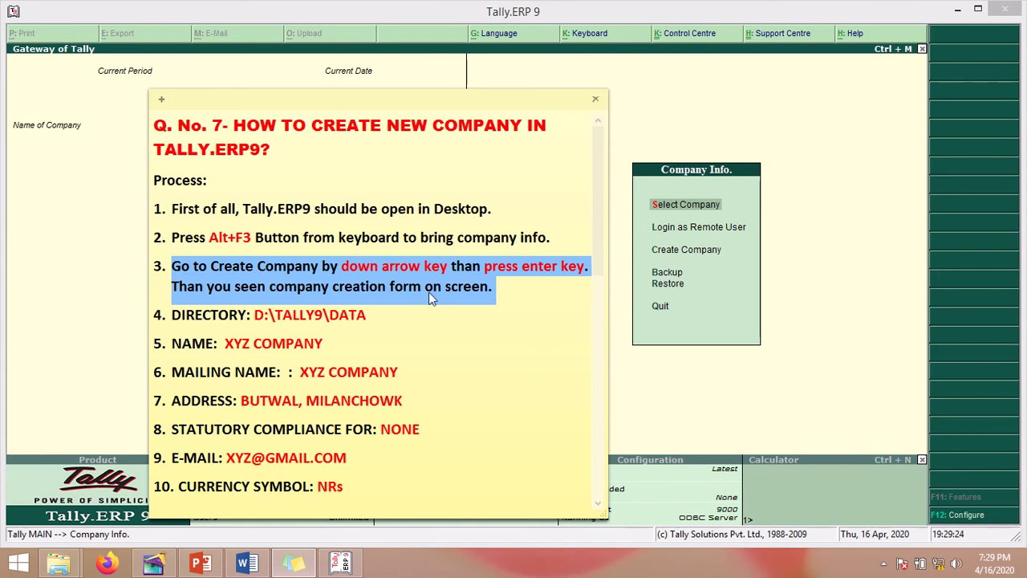
pyautogui.click(327, 266)
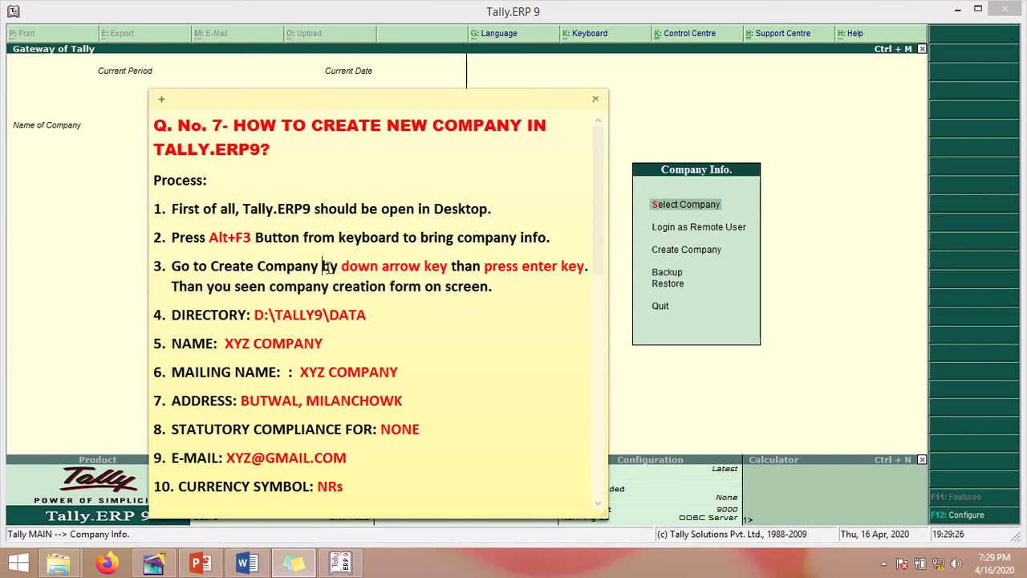
pyautogui.click(720, 113)
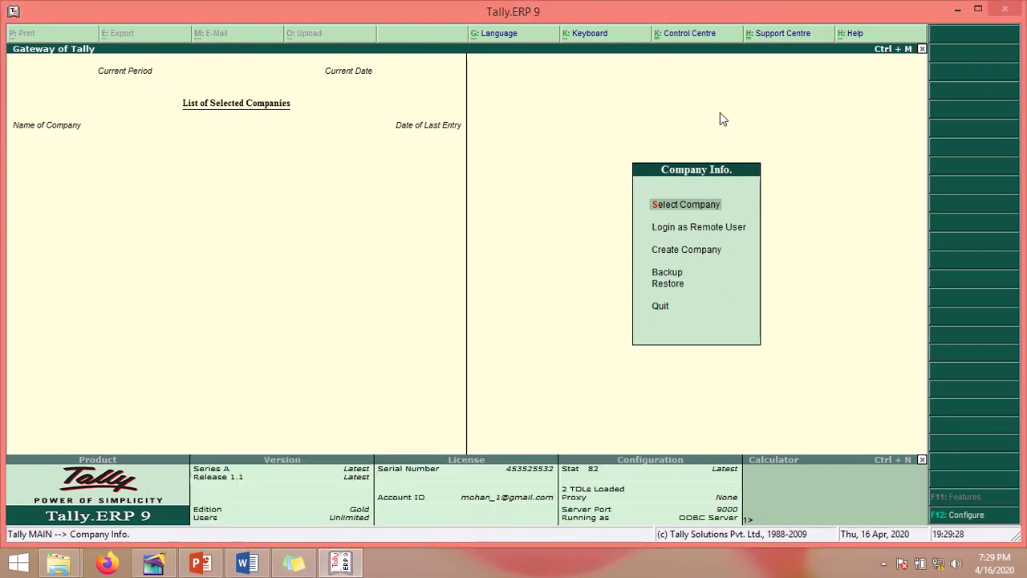
pyautogui.press('Down')
pyautogui.press('Down')
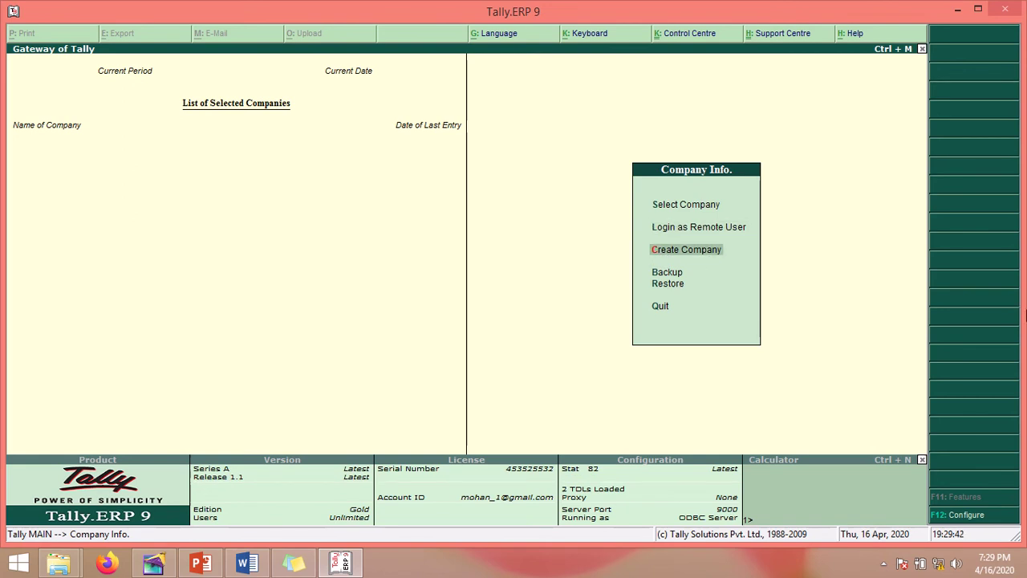
# Step: Open the Company Creation form and return from Name to the Directory field
pyautogui.press('Return')
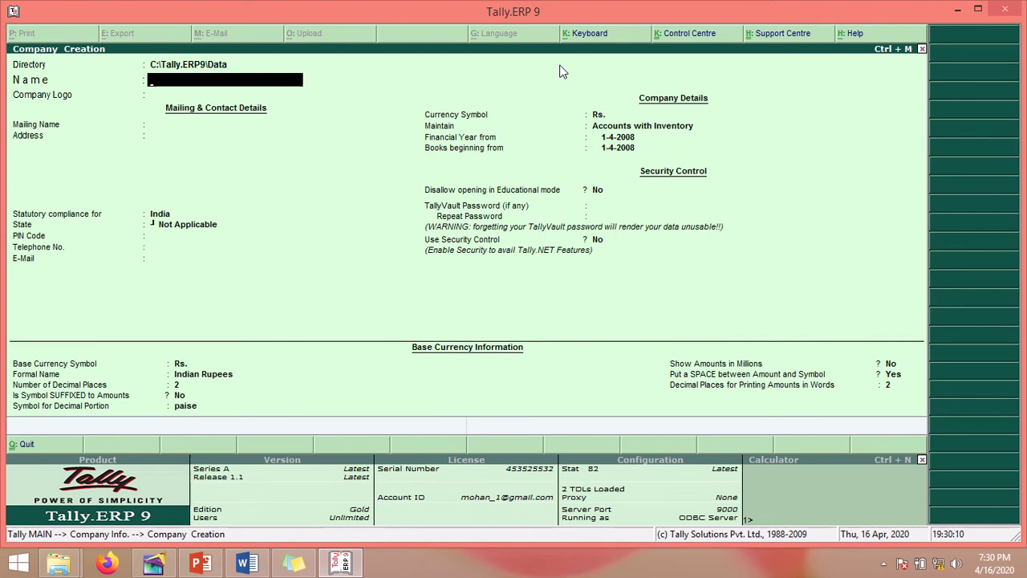
pyautogui.press('BackSpace')
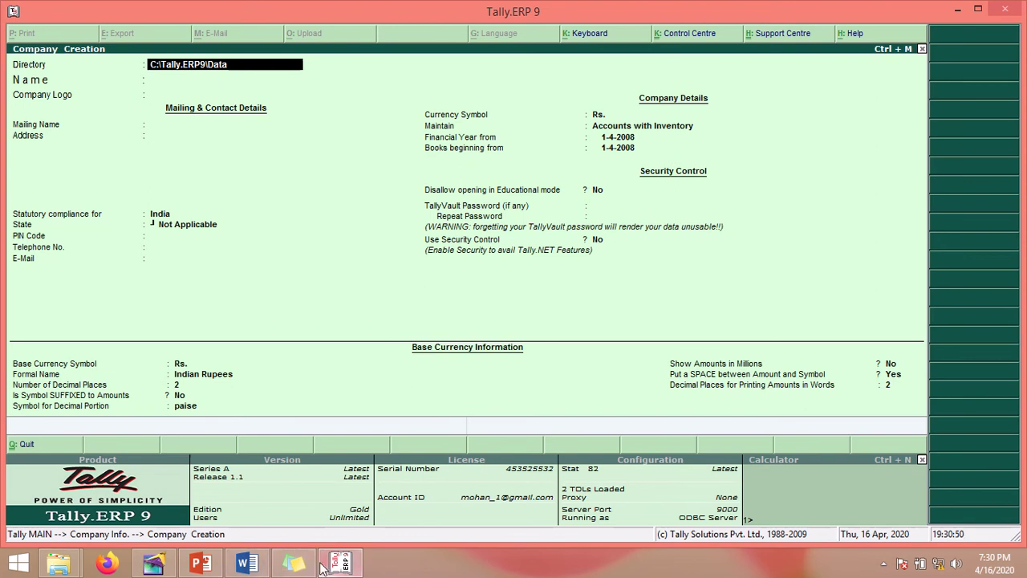
# Step: Change the company Directory to D:\TALLY9\DATA, following step 4 of the note
pyautogui.click(294, 563)
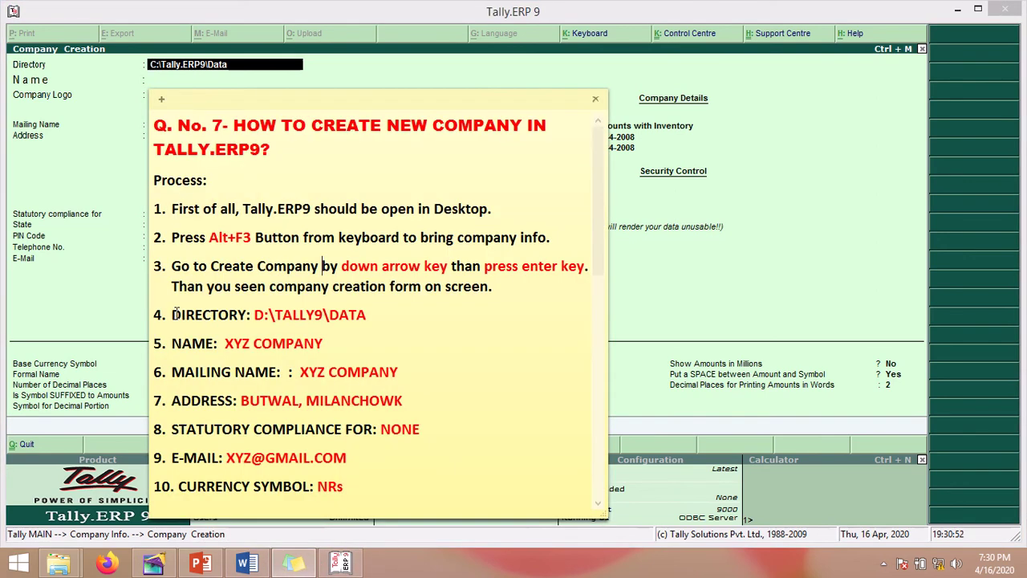
pyautogui.moveTo(171, 316); pyautogui.dragTo(278, 322)
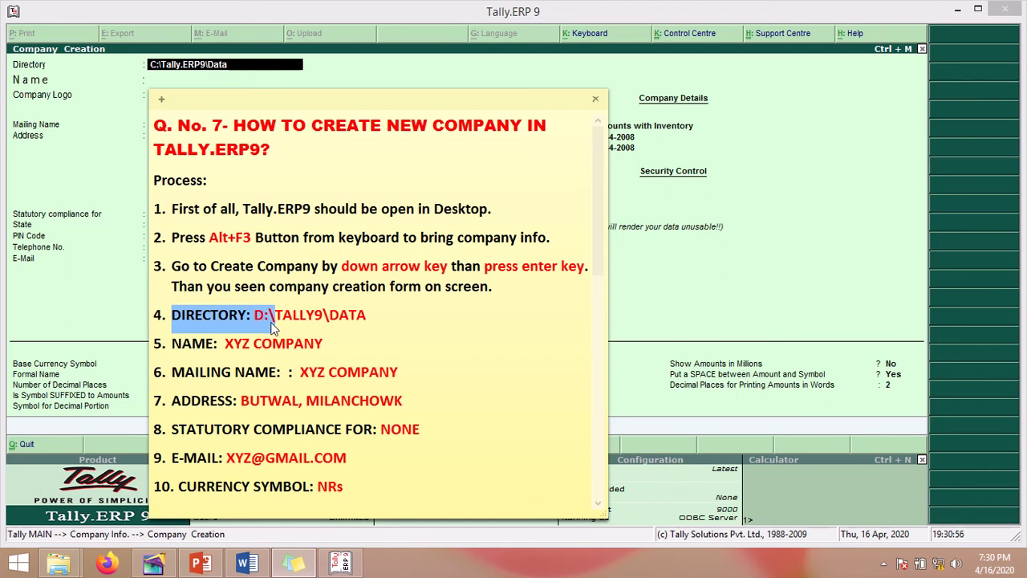
pyautogui.click(272, 320)
pyautogui.moveTo(310, 317); pyautogui.dragTo(255, 314)
pyautogui.click(331, 316)
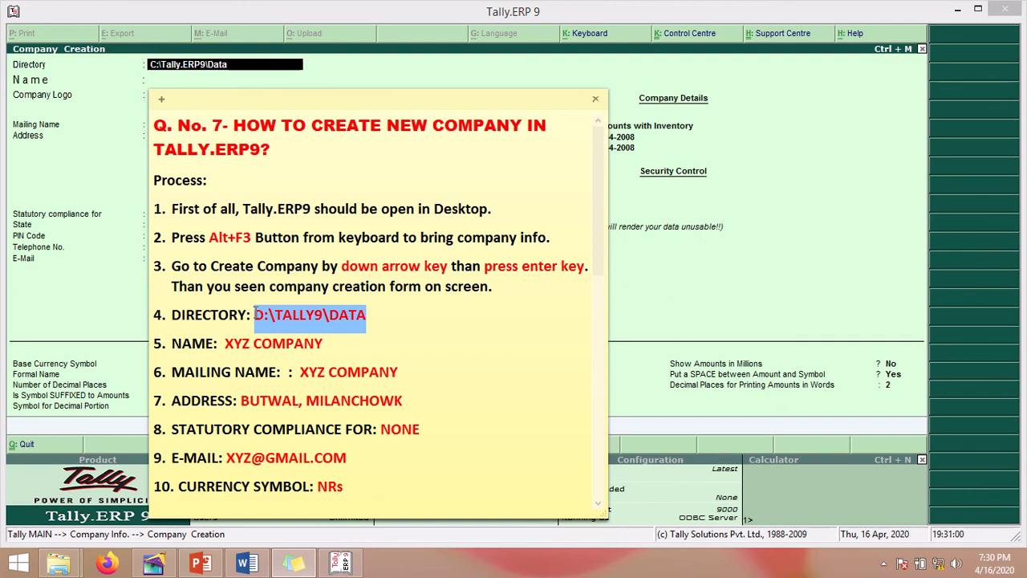
pyautogui.click(202, 71)
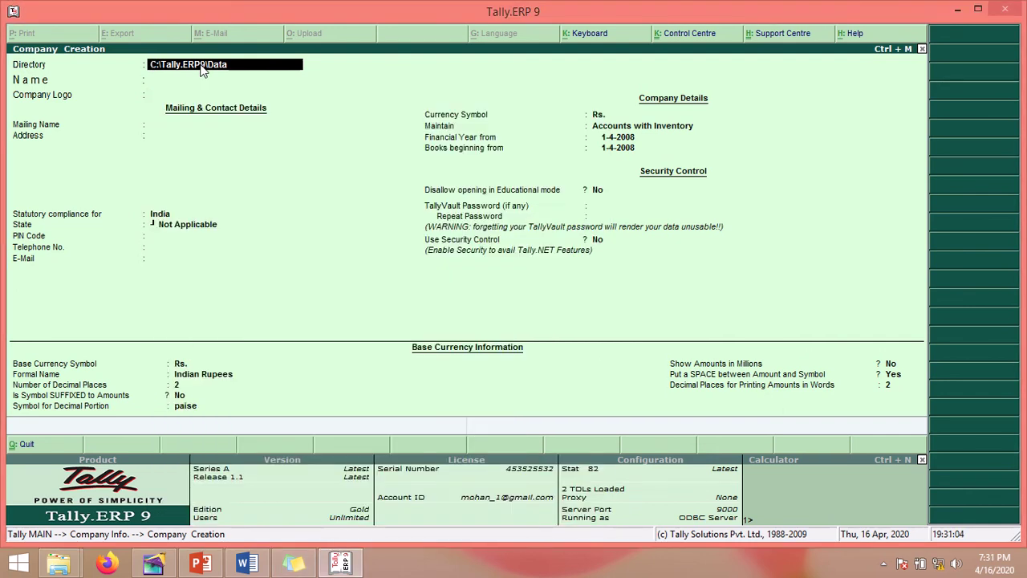
pyautogui.write('D:\\TALLY9\\')
pyautogui.write('DATA')
pyautogui.press('Return')
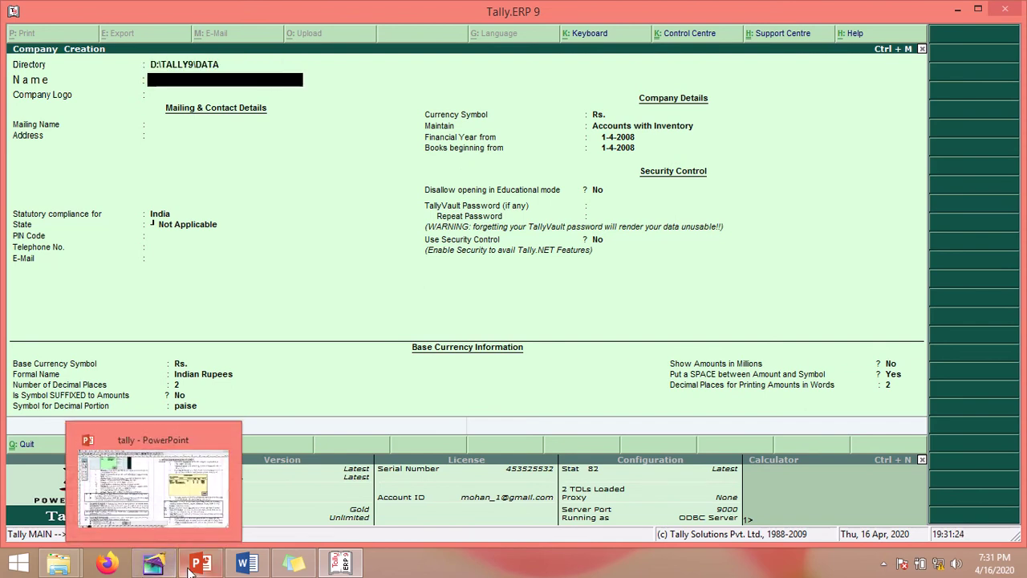
# Step: Enter XYZ COMPANY as the company Name, as given in the note's step 5
pyautogui.click(294, 563)
pyautogui.moveTo(171, 345); pyautogui.dragTo(324, 348)
pyautogui.moveTo(225, 345); pyautogui.dragTo(324, 346)
pyautogui.moveTo(314, 107); pyautogui.dragTo(614, 83)
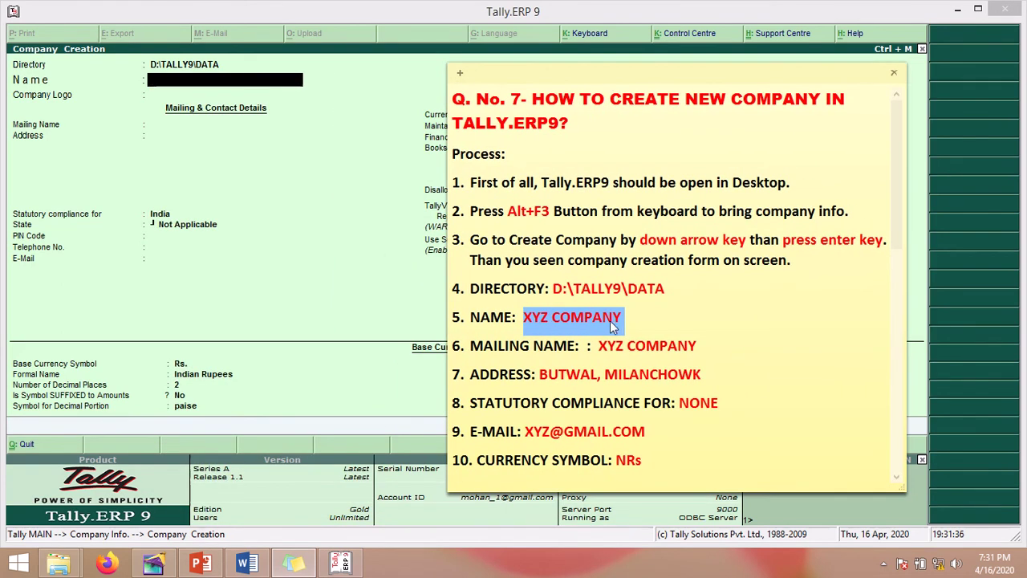
pyautogui.click(194, 82)
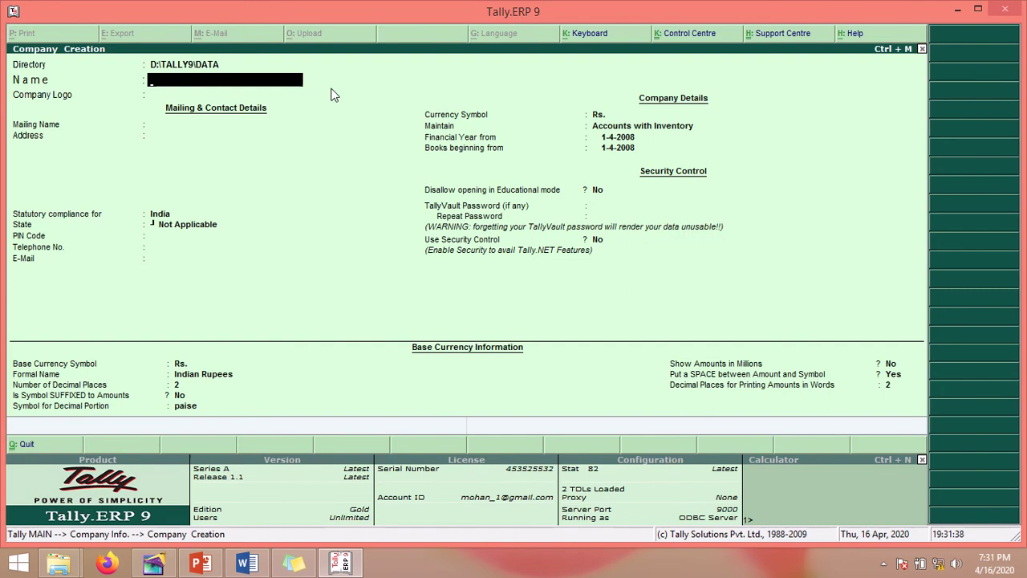
pyautogui.write('XYZ COMPANY')
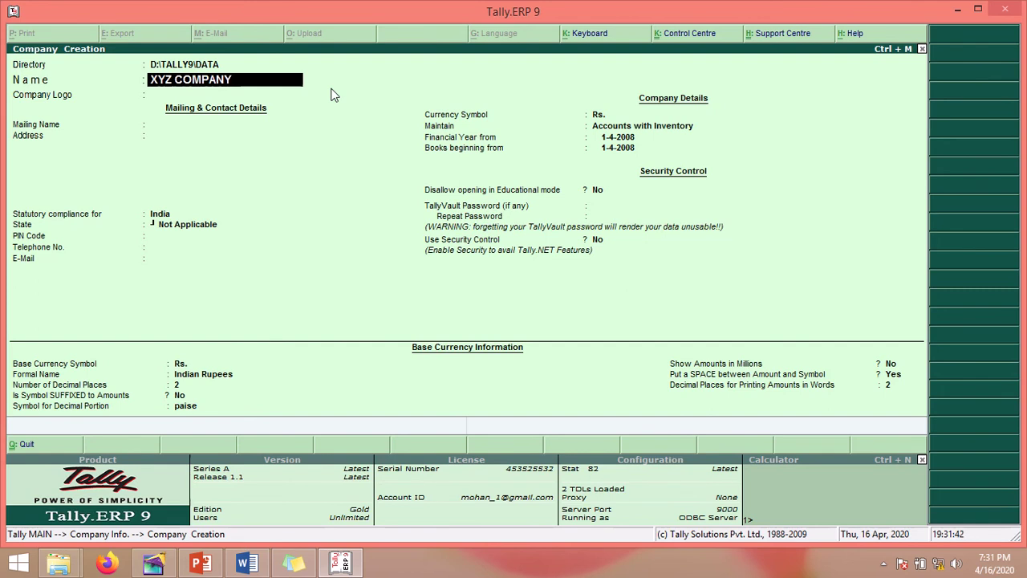
pyautogui.press('Return')
pyautogui.press('Return')
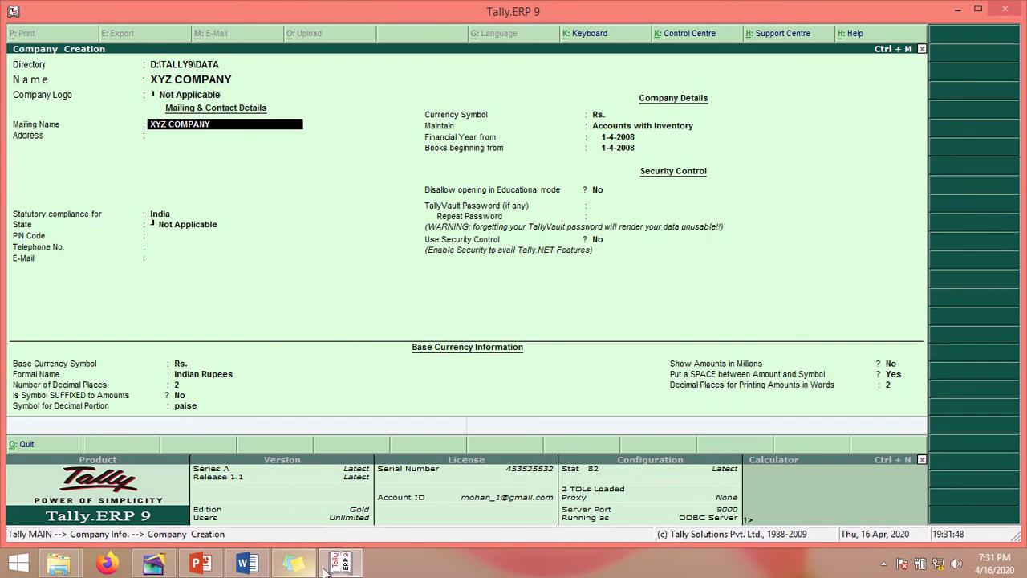
# Step: Accept XYZ COMPANY as the Mailing Name
pyautogui.click(282, 564)
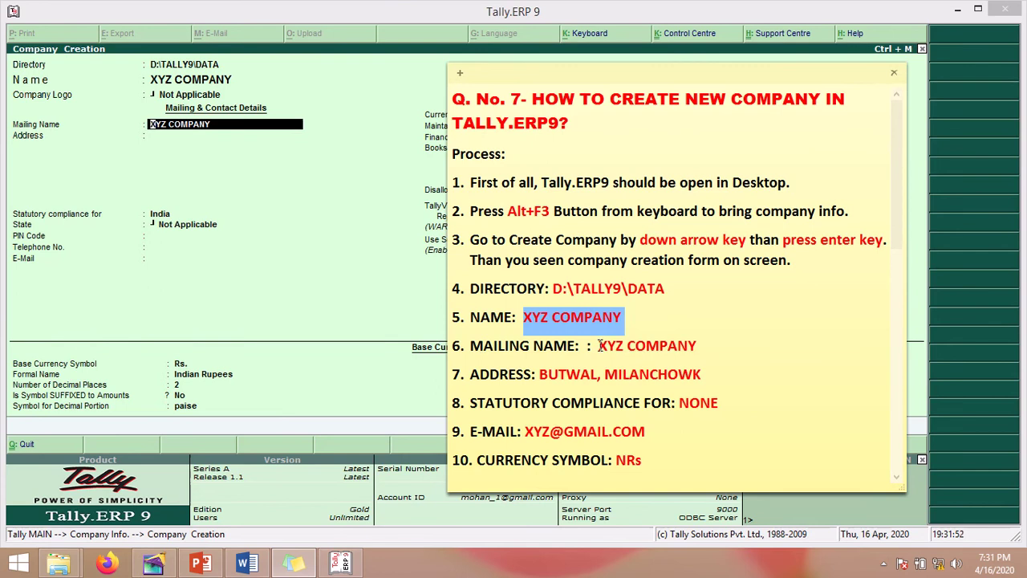
pyautogui.moveTo(600, 345); pyautogui.dragTo(703, 346)
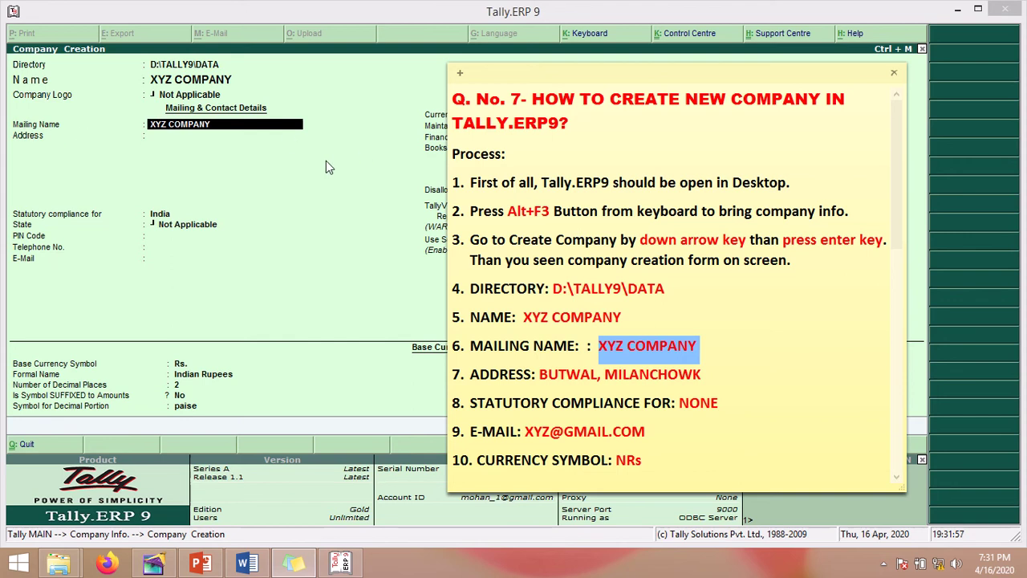
pyautogui.click(203, 207)
pyautogui.press('Return')
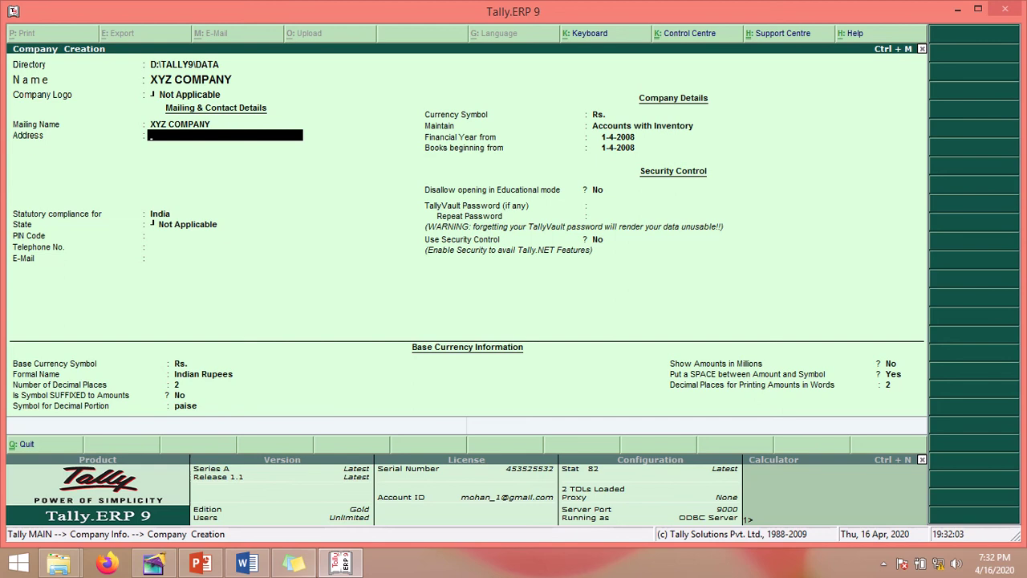
# Step: Enter the company address BUTWAL, MIALNCHOWK,NEPAL
pyautogui.click(294, 564)
pyautogui.moveTo(471, 377); pyautogui.dragTo(706, 381)
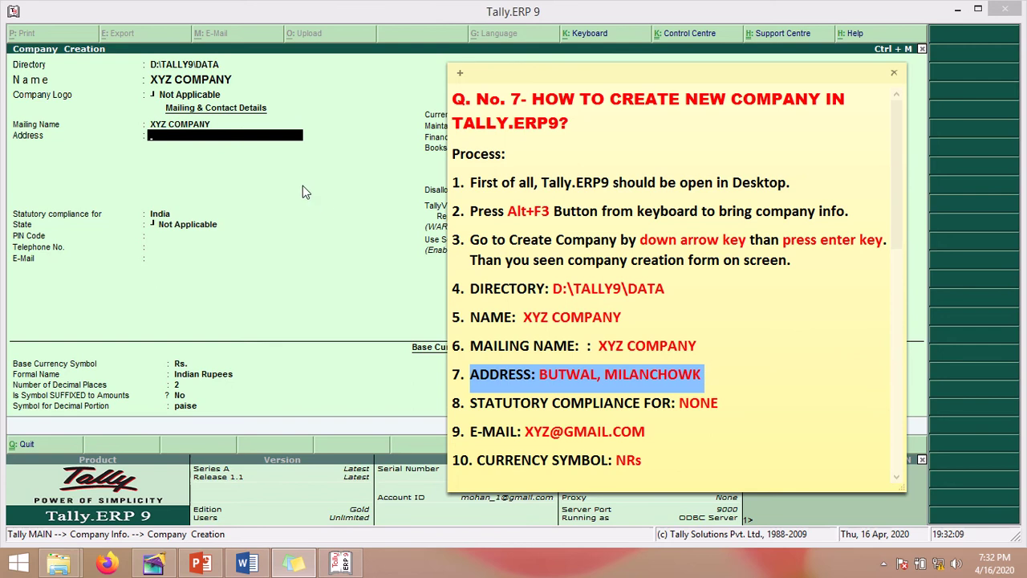
pyautogui.click(230, 140)
pyautogui.write('B')
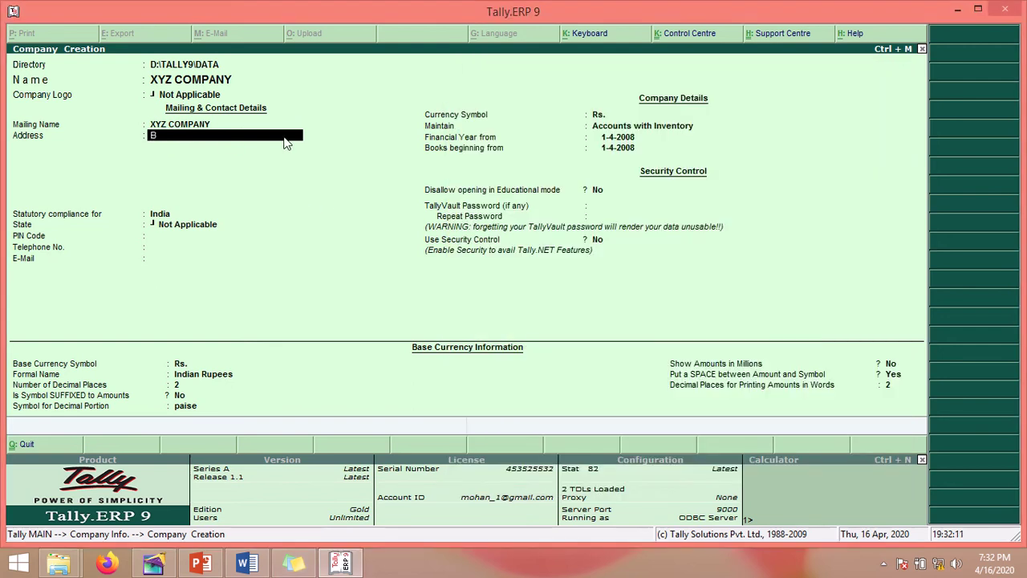
pyautogui.write('UTWAL, MIALNCHOWK,')
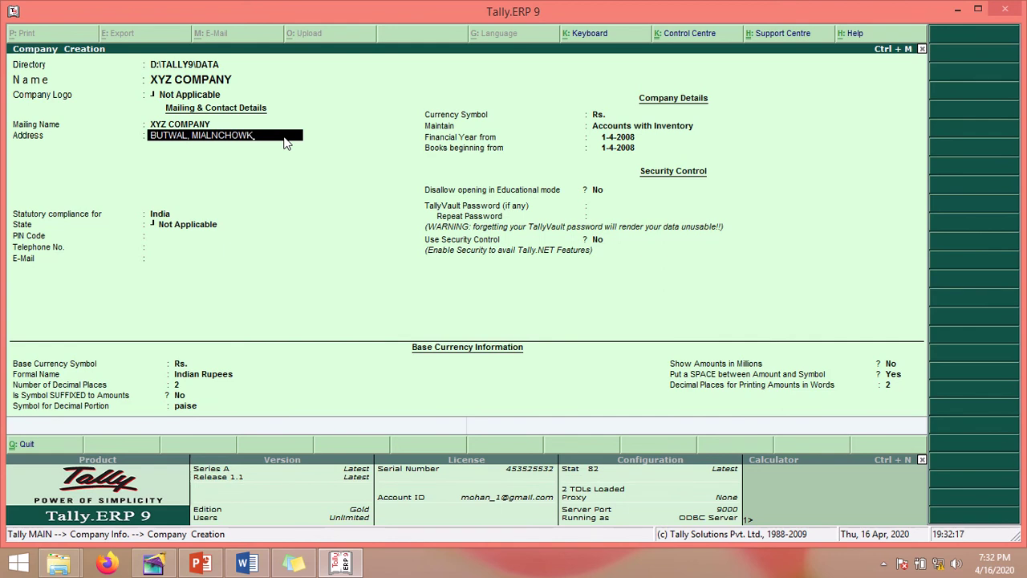
pyautogui.write('NEPAL')
pyautogui.press('Return')
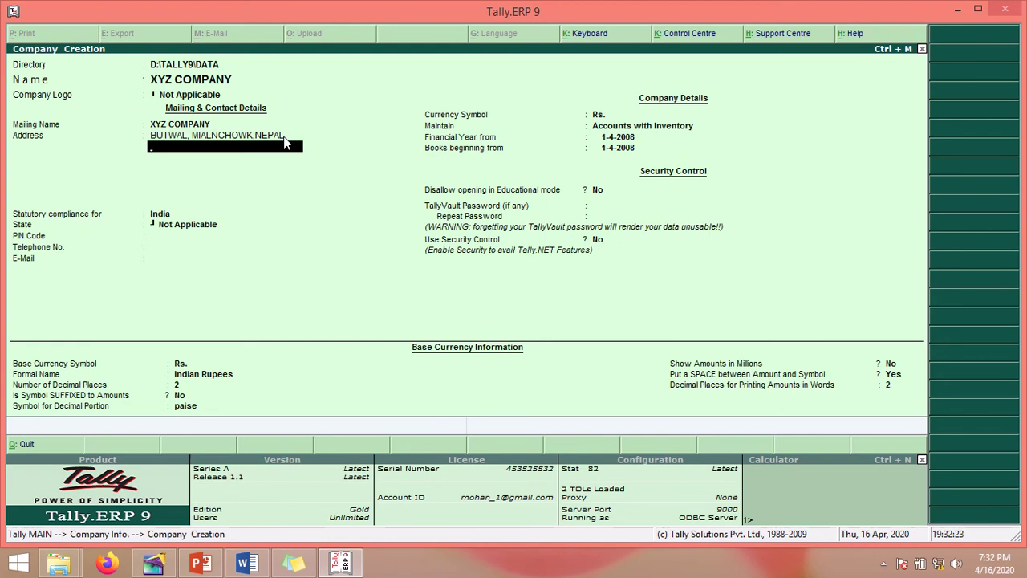
# Step: Set Statutory compliance for to None from the List of Countries
pyautogui.press('Return')
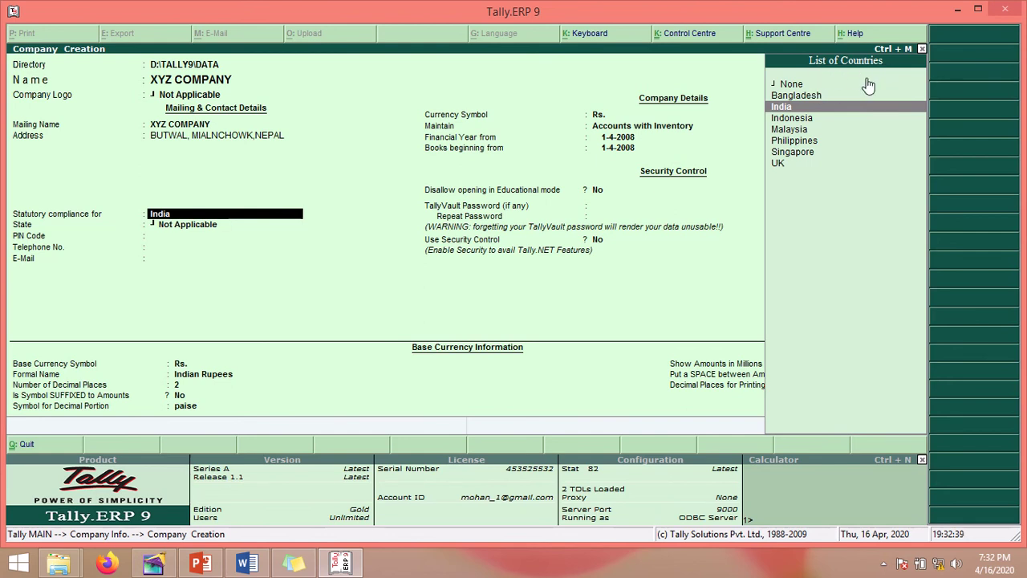
pyautogui.press('Down')
pyautogui.press('Up')
pyautogui.press('Up')
pyautogui.press('Up')
pyautogui.press('Down')
pyautogui.press('Down')
pyautogui.press('Down')
pyautogui.press('Down')
pyautogui.press('Down')
pyautogui.press('Down')
pyautogui.press('Down')
pyautogui.press('Up')
pyautogui.press('Up')
pyautogui.press('Up')
pyautogui.press('Up')
pyautogui.press('Up')
pyautogui.press('Up')
pyautogui.press('Up')
pyautogui.press('Down')
pyautogui.press('Down')
pyautogui.press('Down')
pyautogui.press('Down')
pyautogui.press('Down')
pyautogui.press('Down')
pyautogui.press('Down')
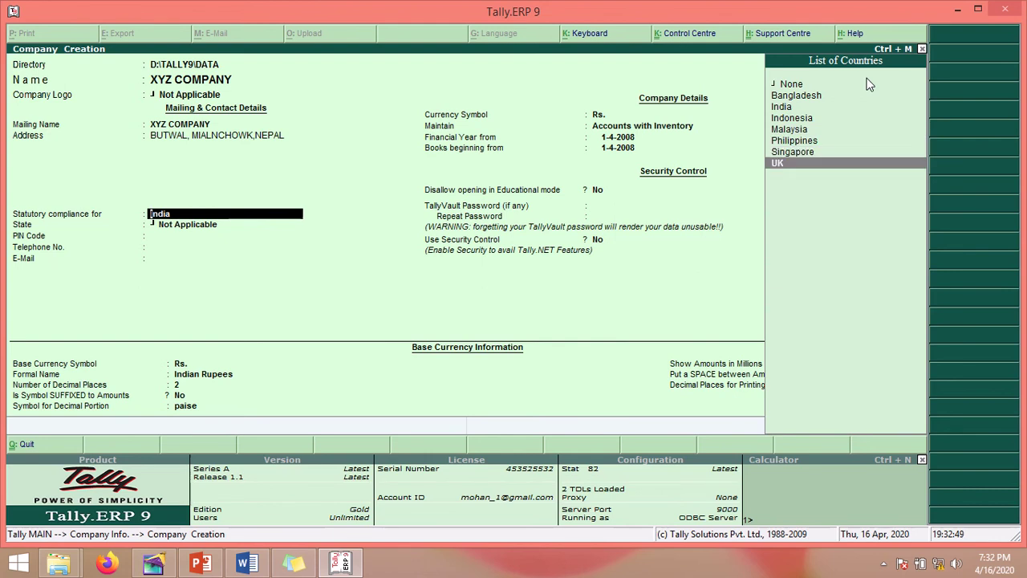
pyautogui.press('Up')
pyautogui.press('Up')
pyautogui.press('Up')
pyautogui.press('Up')
pyautogui.press('Up')
pyautogui.press('Up')
pyautogui.press('Up')
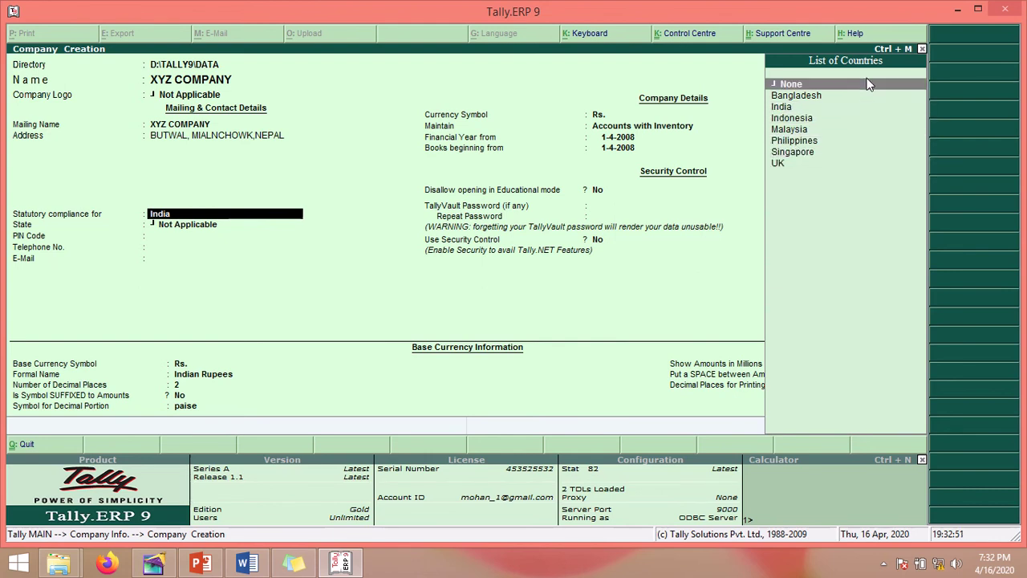
pyautogui.press('Return')
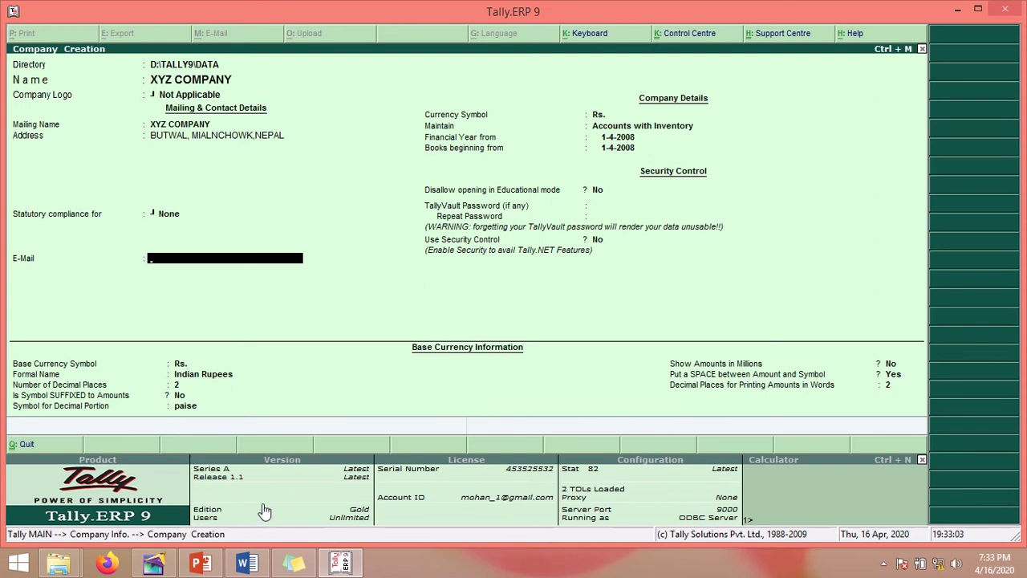
# Step: Fill in the company's e-mail address as listed in the checklist note
pyautogui.click(294, 564)
pyautogui.moveTo(482, 432); pyautogui.dragTo(631, 433)
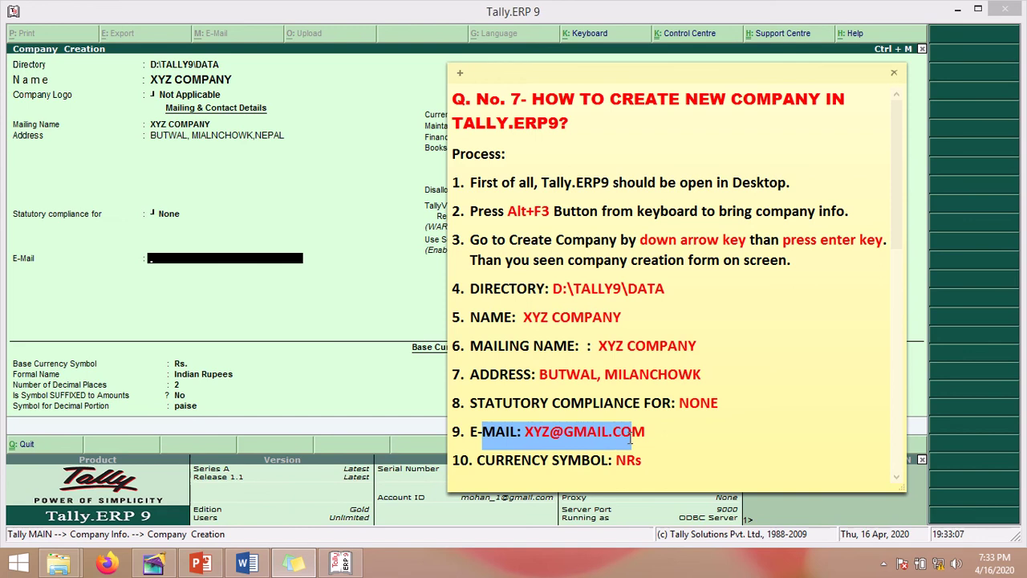
pyautogui.click(586, 433)
pyautogui.click(214, 277)
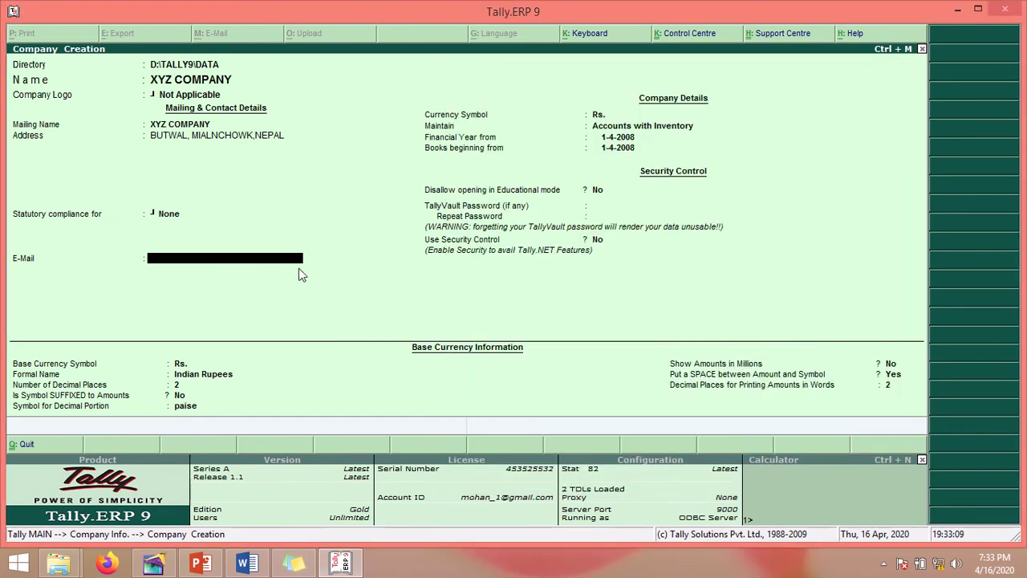
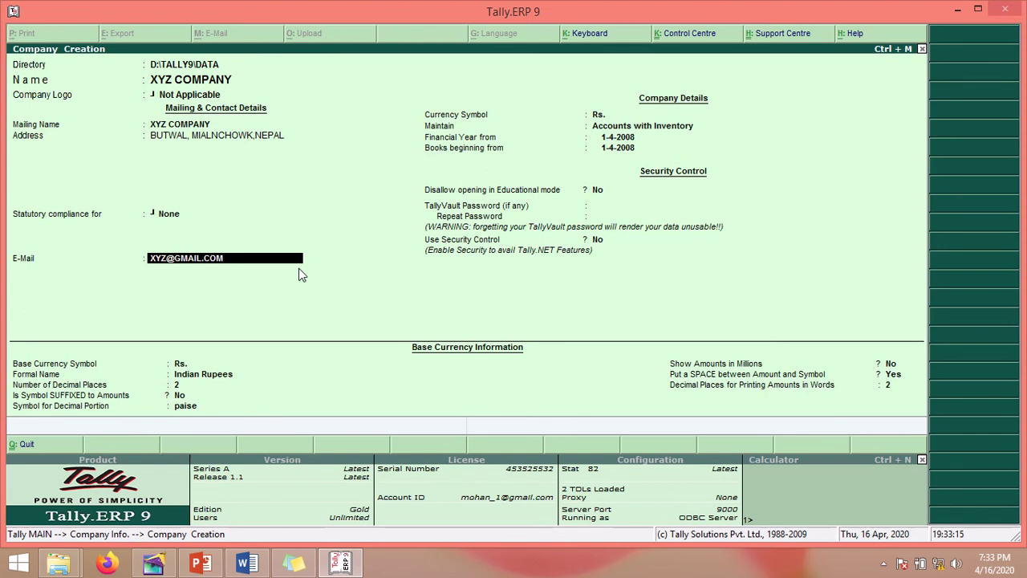
pyautogui.press('Return')
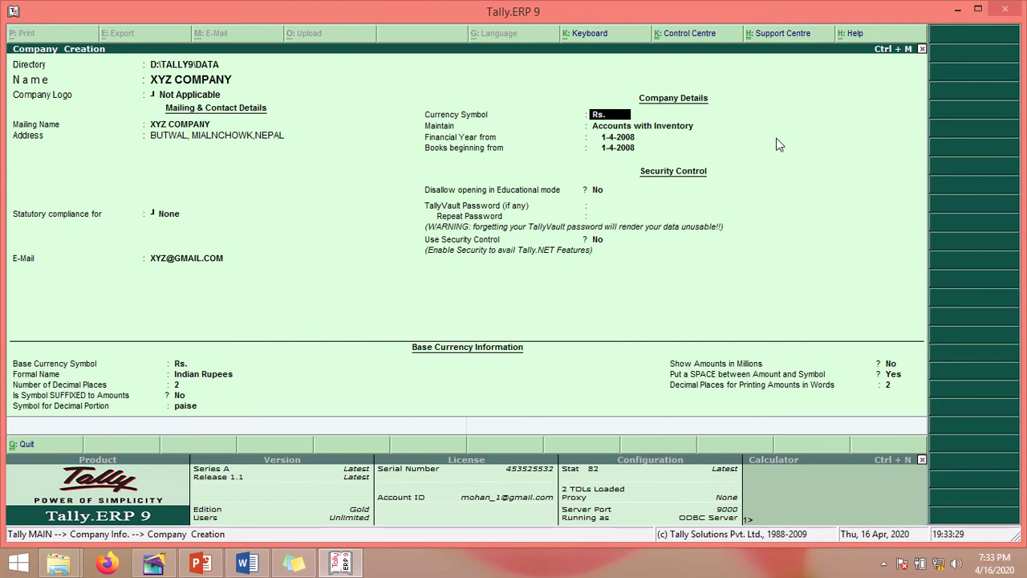
pyautogui.click(294, 563)
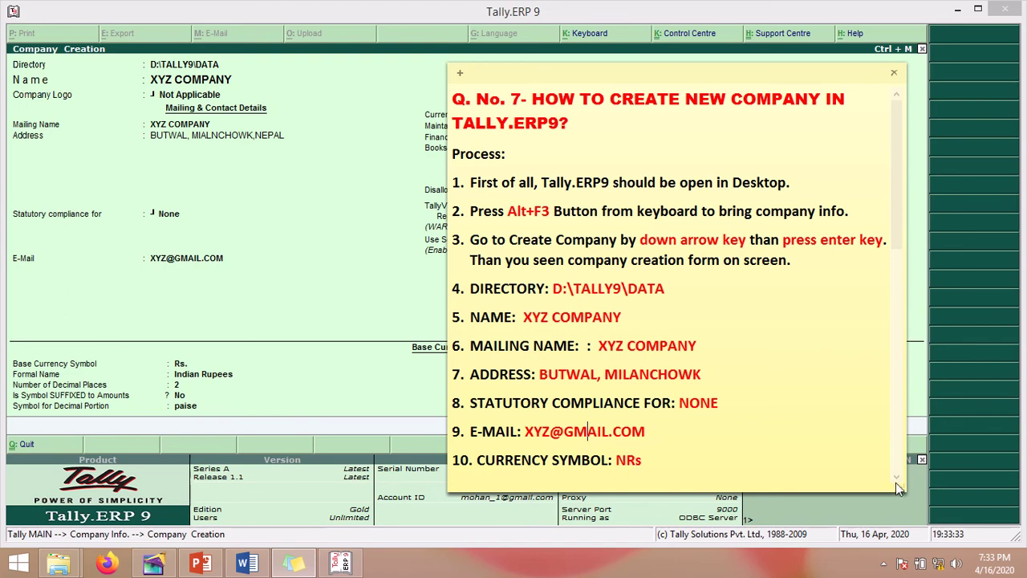
pyautogui.scroll(-3, 897, 482)
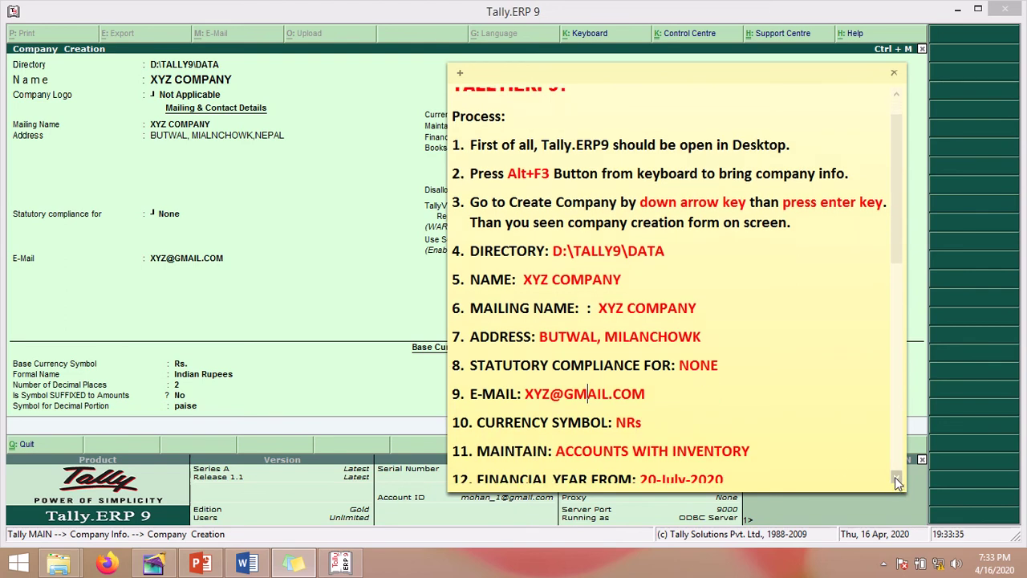
pyautogui.scroll(-8, 897, 481)
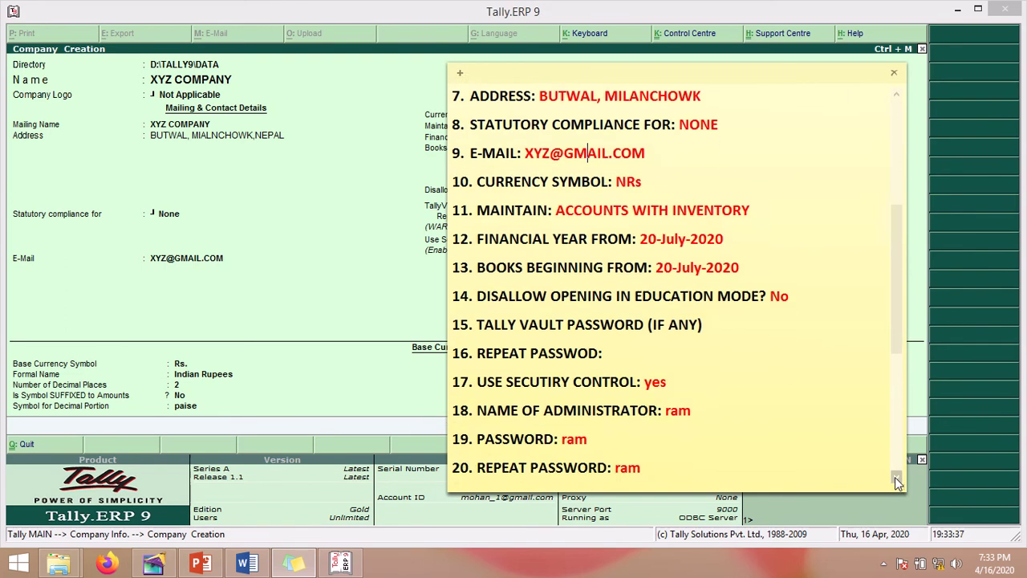
pyautogui.scroll(-1, 897, 481)
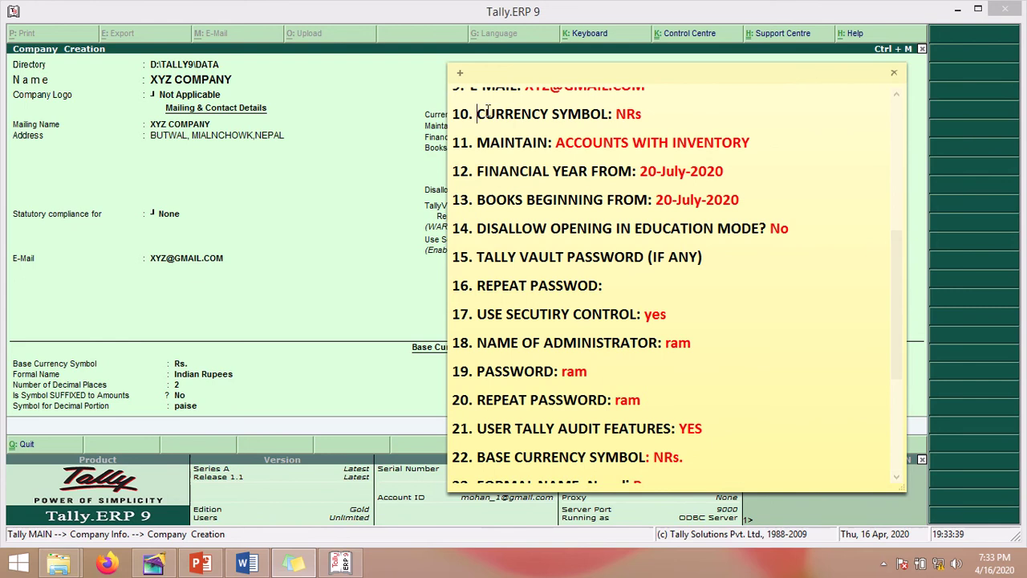
pyautogui.moveTo(477, 114); pyautogui.dragTo(652, 113)
pyautogui.click(651, 114)
pyautogui.click(366, 202)
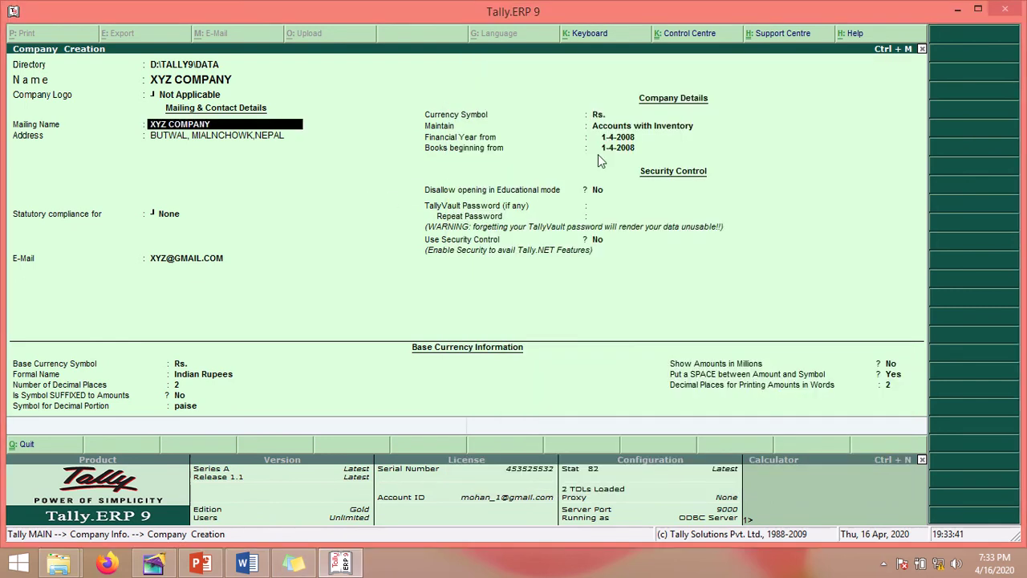
pyautogui.click(606, 117)
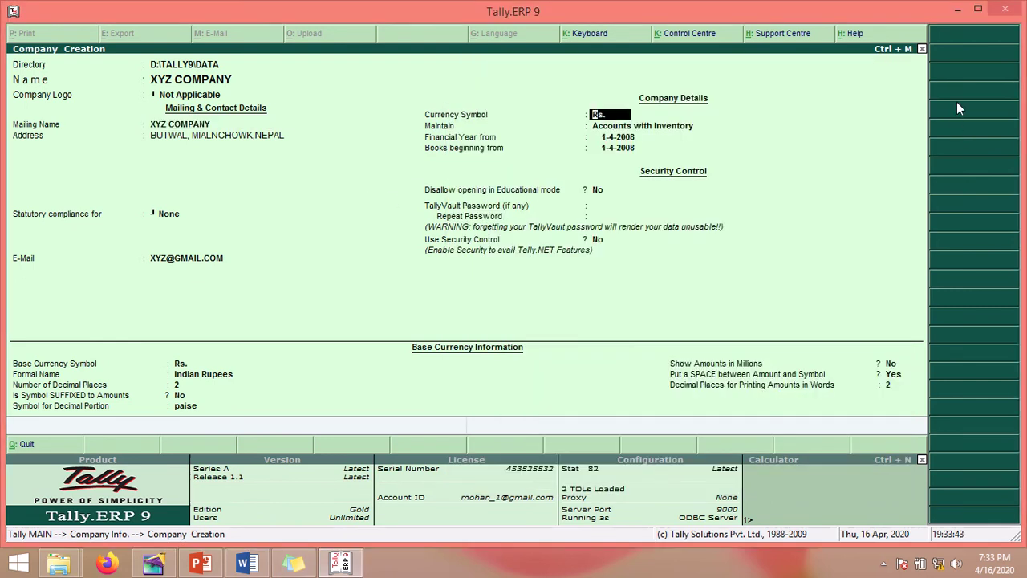
# Step: Replace the Rs. currency symbol with NRS
pyautogui.press('BackSpace')
pyautogui.write('NRS')
pyautogui.press('Return')
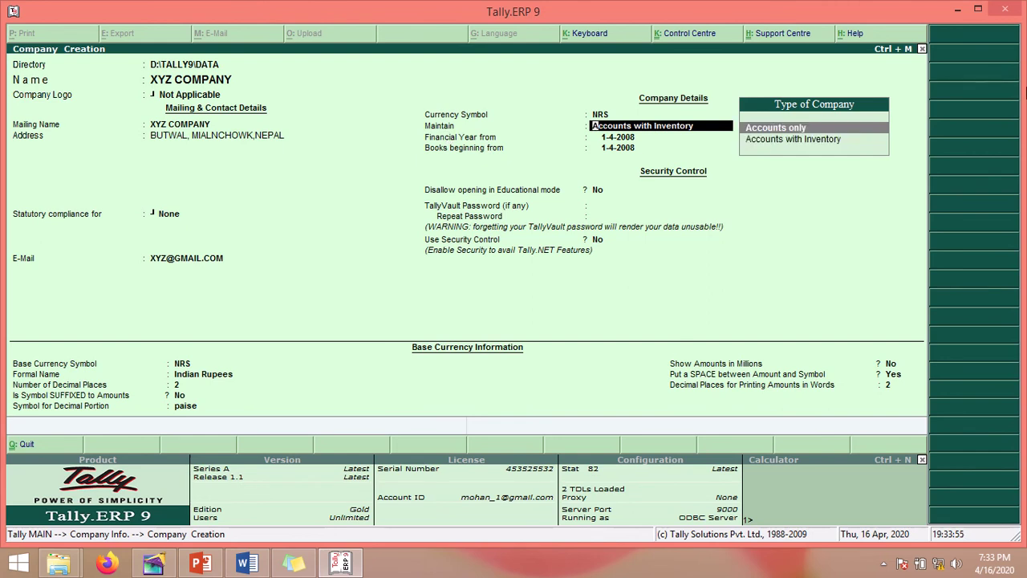
pyautogui.press('Up')
# Step: Keep Accounts with Inventory as the Maintain type rather than Accounts only
pyautogui.press('Down')
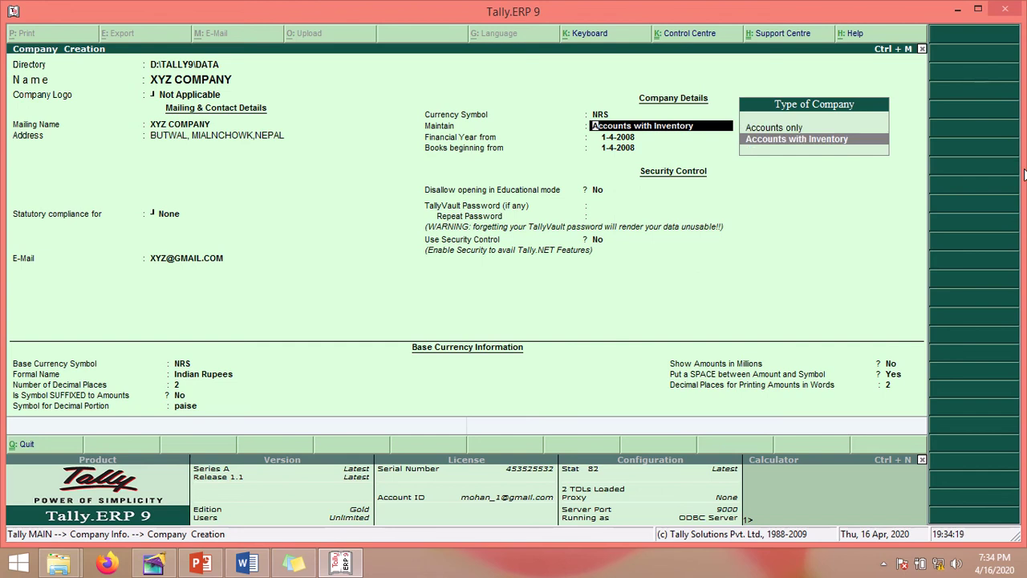
pyautogui.press('Up')
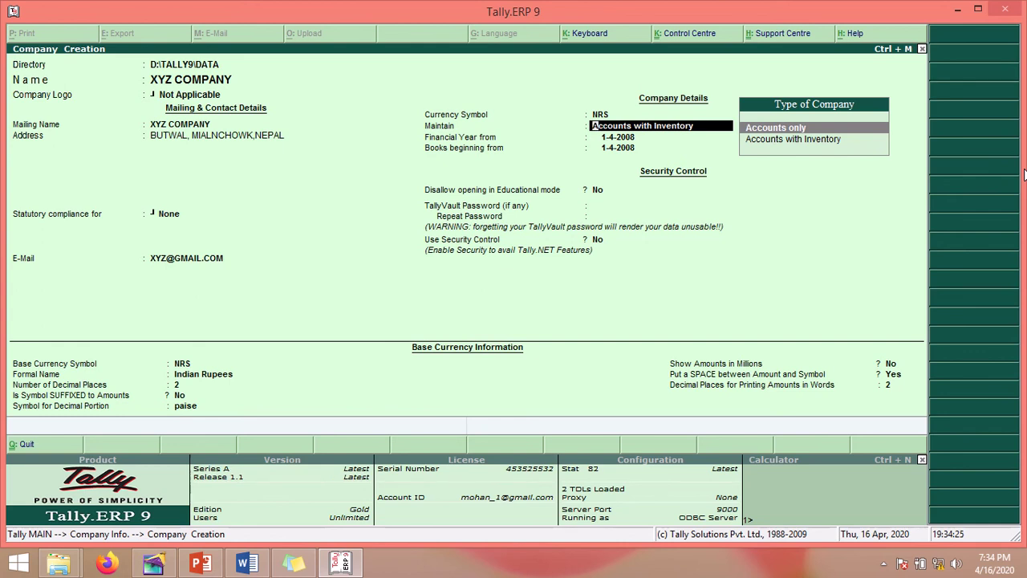
pyautogui.press('Down')
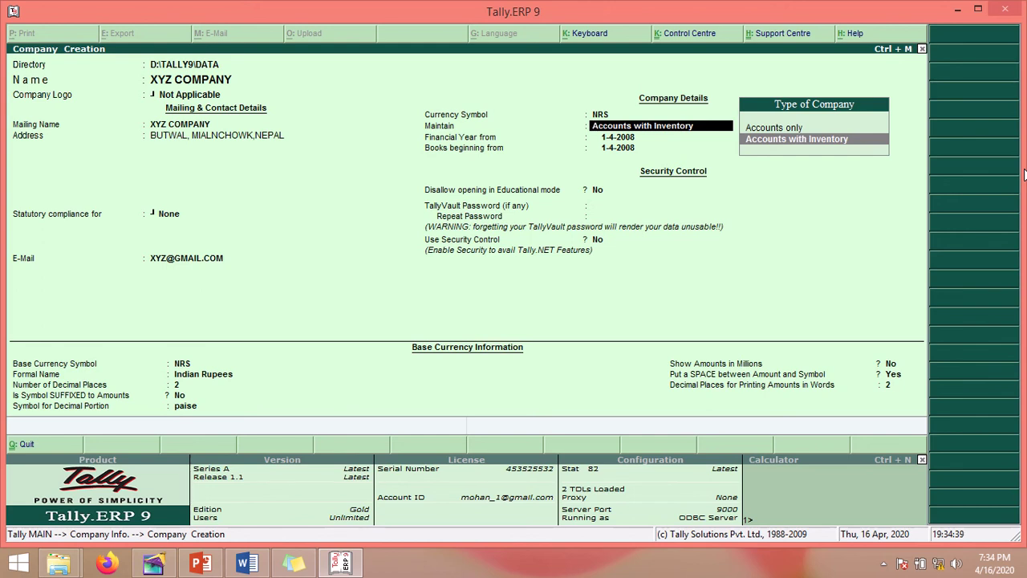
pyautogui.press('Up')
pyautogui.press('Down')
pyautogui.press('Up')
pyautogui.press('Down')
pyautogui.press('Up')
pyautogui.press('Down')
pyautogui.press('Up')
pyautogui.press('Down')
pyautogui.press('Up')
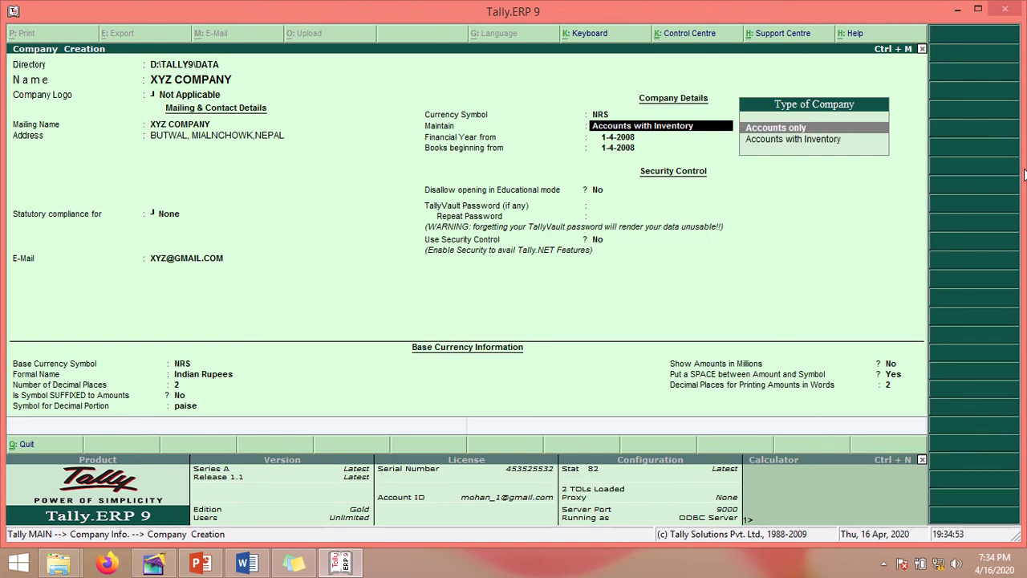
pyautogui.press('Down')
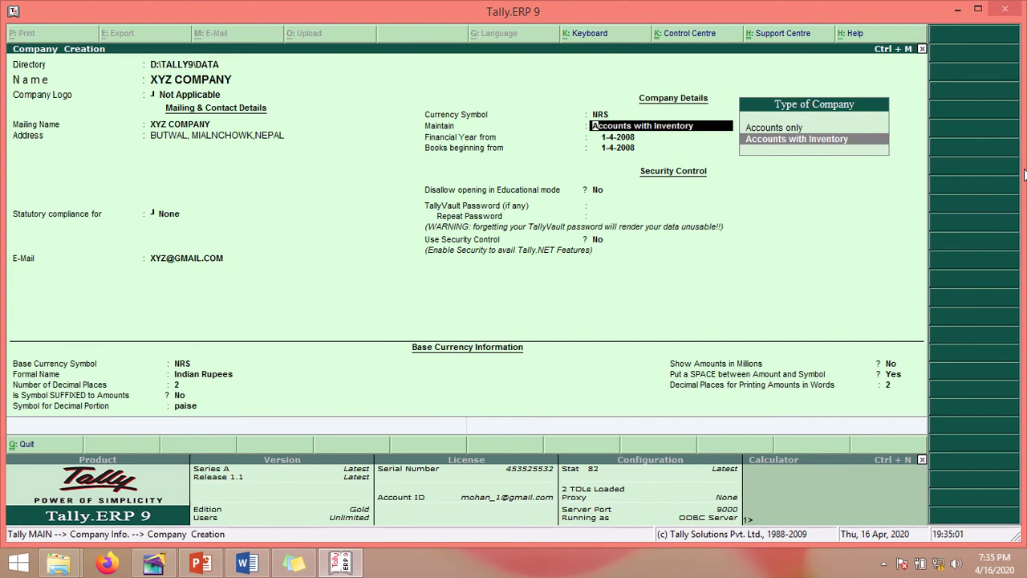
pyautogui.press('Return')
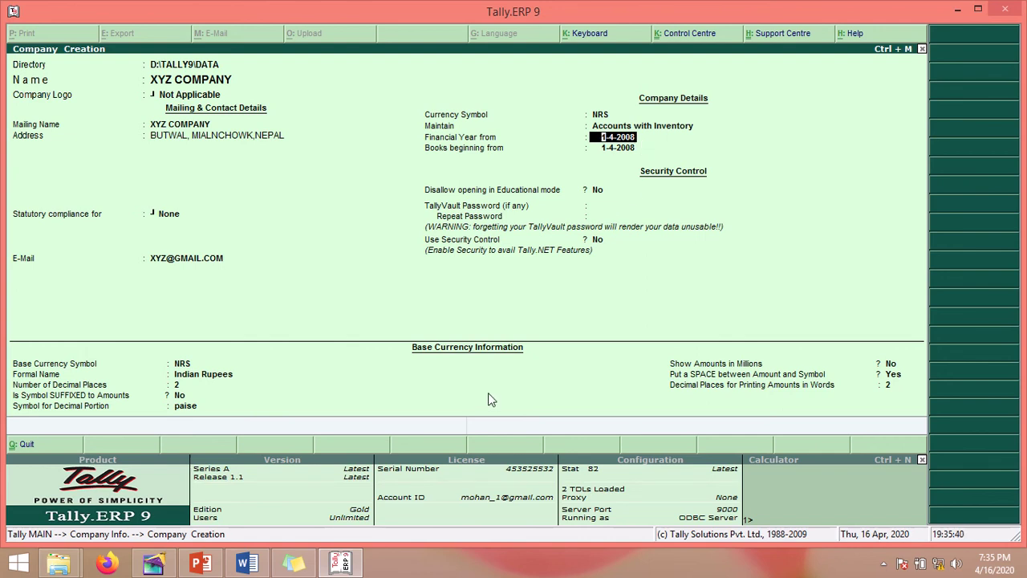
# Step: Set Financial Year from and Books beginning from to 20-7-2020 by entering 20-JULY-2020
pyautogui.write('20-JULY-2020')
pyautogui.press('Return')
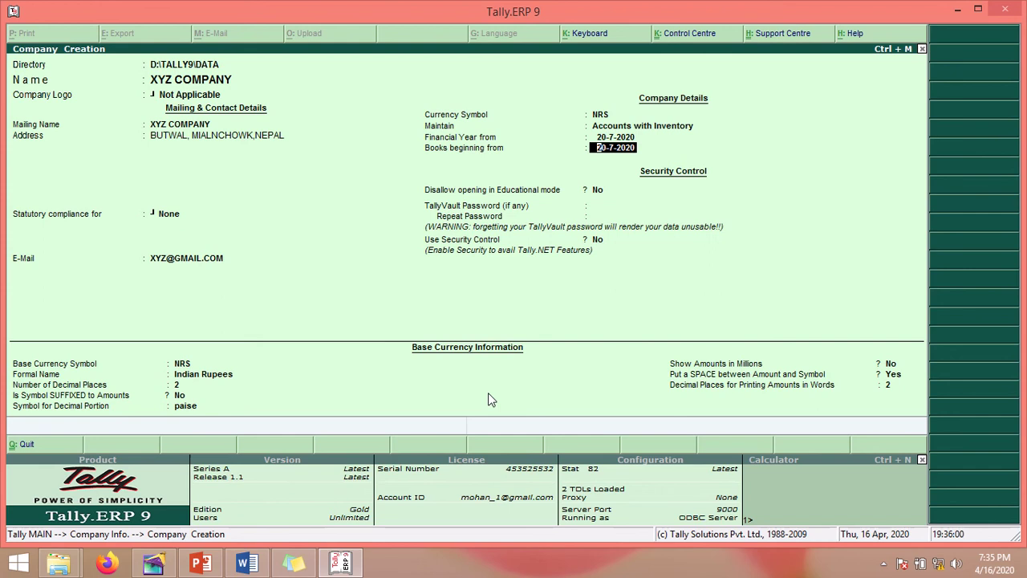
pyautogui.press('Return')
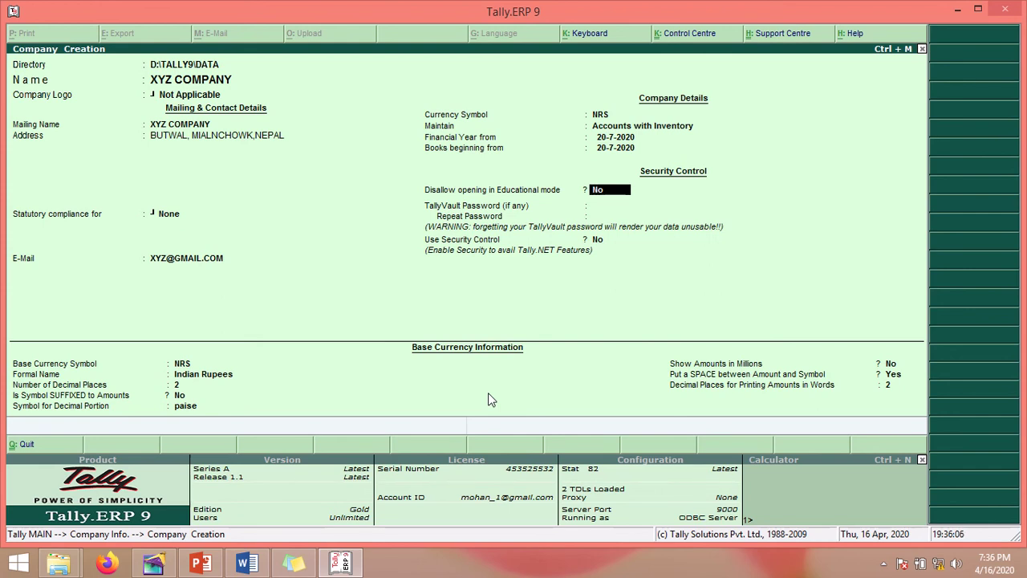
# Step: Leave Educational mode at No and TallyVault password blank, and set Use Security Control to Yes
pyautogui.press('Return')
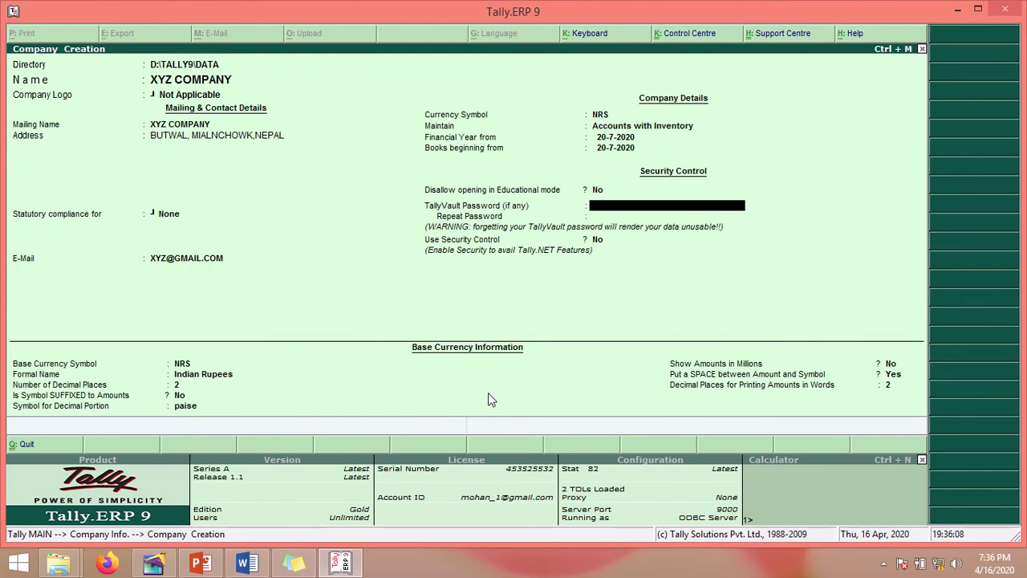
pyautogui.click(294, 563)
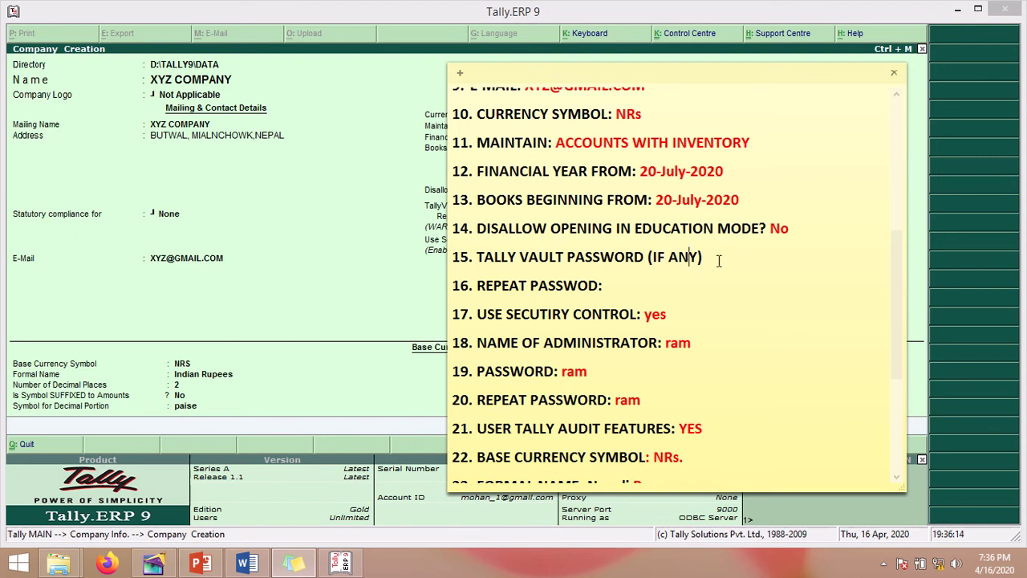
pyautogui.moveTo(677, 80); pyautogui.dragTo(281, 85)
pyautogui.press('Return')
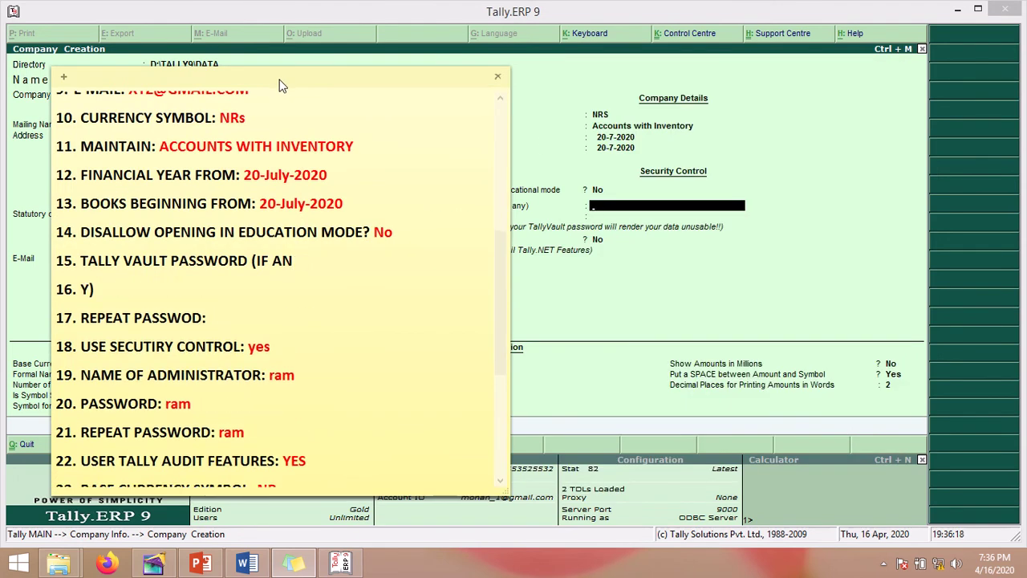
pyautogui.press('BackSpace')
pyautogui.press('BackSpace')
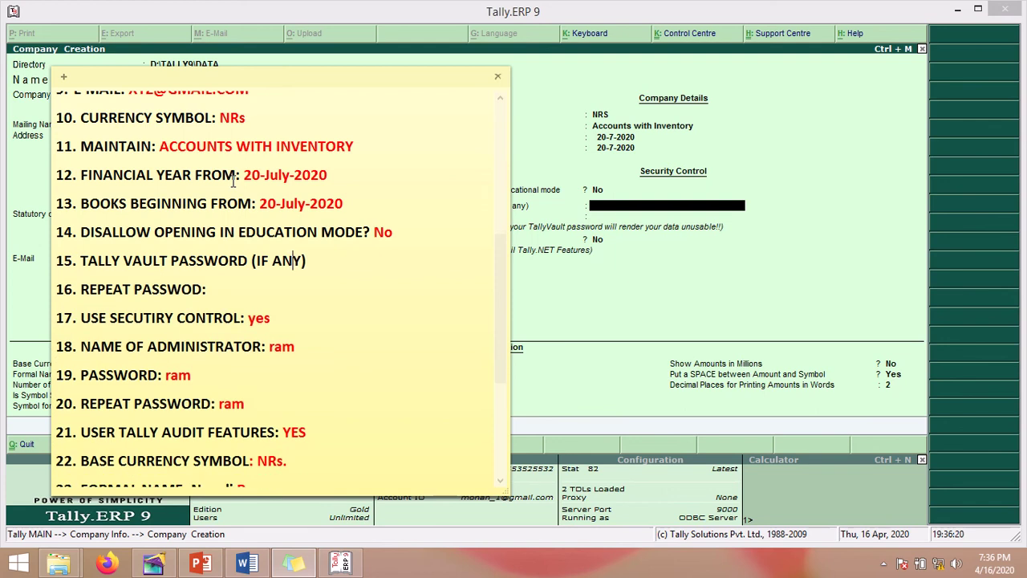
pyautogui.click(630, 209)
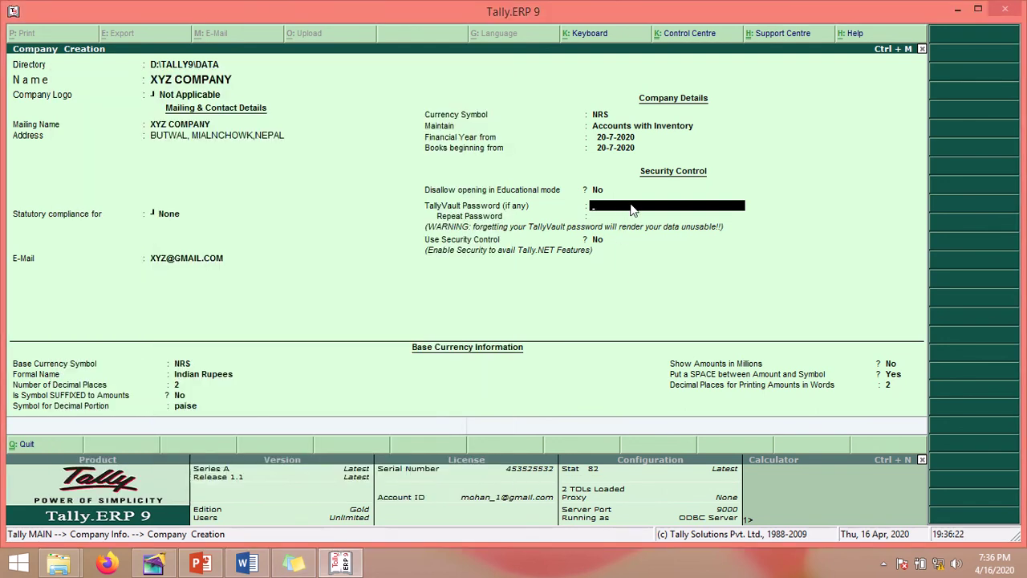
pyautogui.press('Return')
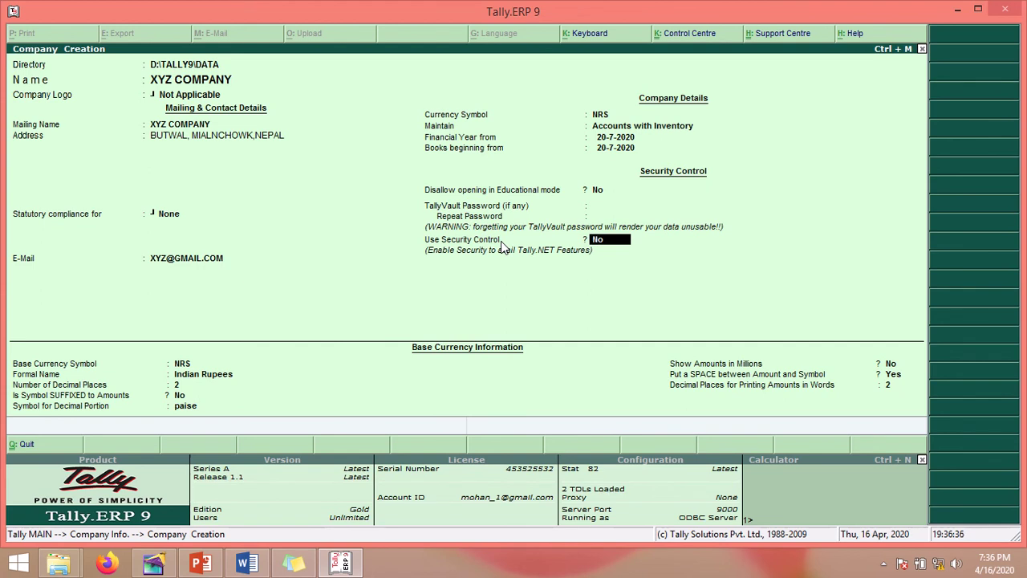
pyautogui.write('y')
pyautogui.press('Return')
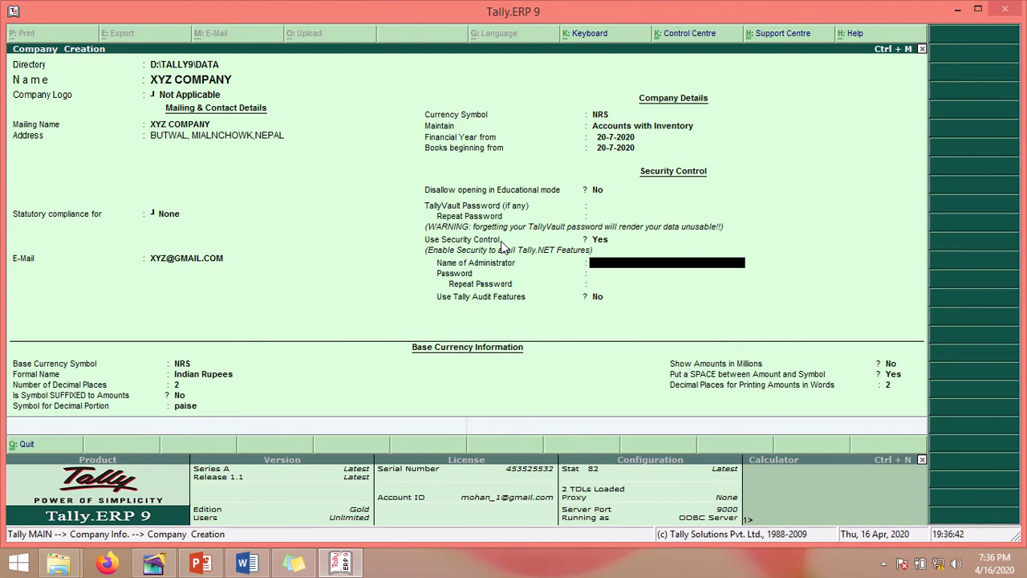
# Step: Enter the administrator name under Security Control, checking it against the notes
pyautogui.click(293, 564)
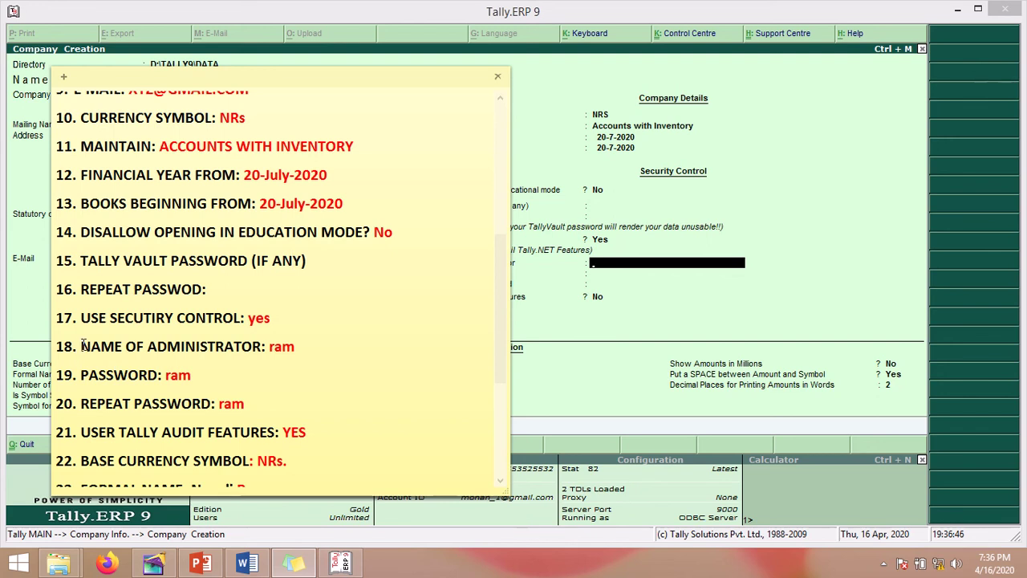
pyautogui.moveTo(80, 346); pyautogui.dragTo(299, 348)
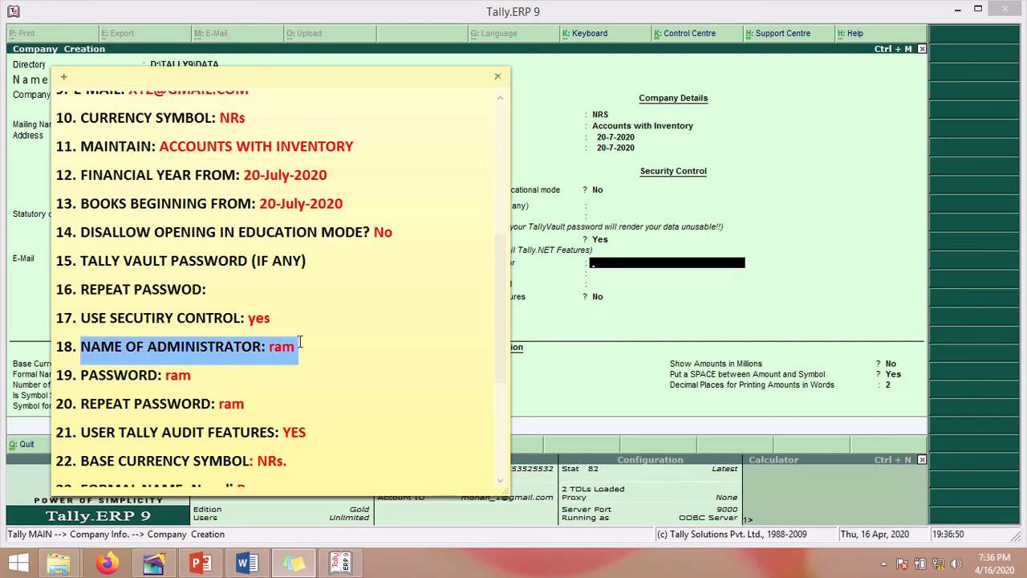
pyautogui.click(598, 271)
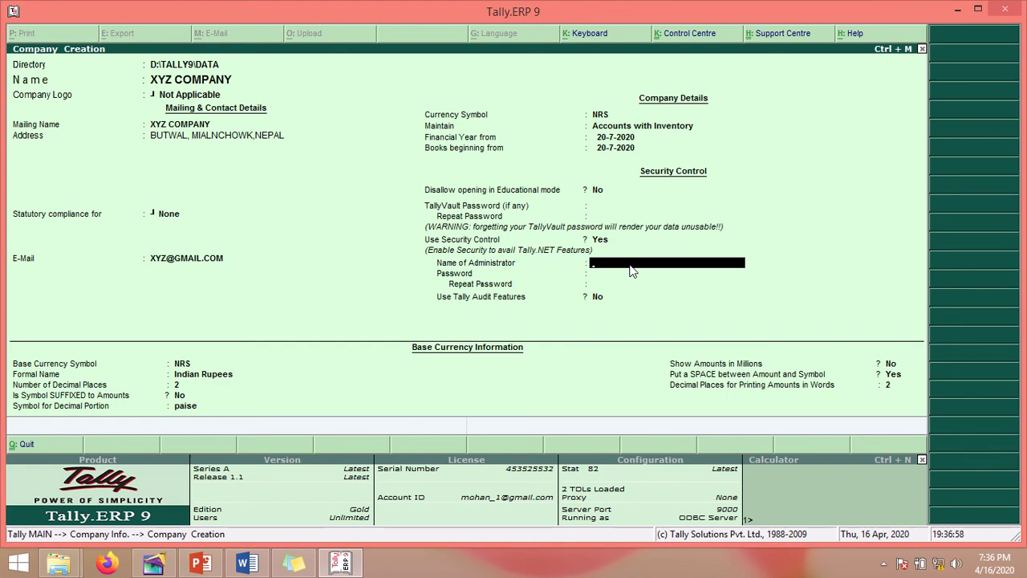
pyautogui.write('M')
pyautogui.press('BackSpace')
pyautogui.write('R')
pyautogui.write('ram')
pyautogui.press('Return')
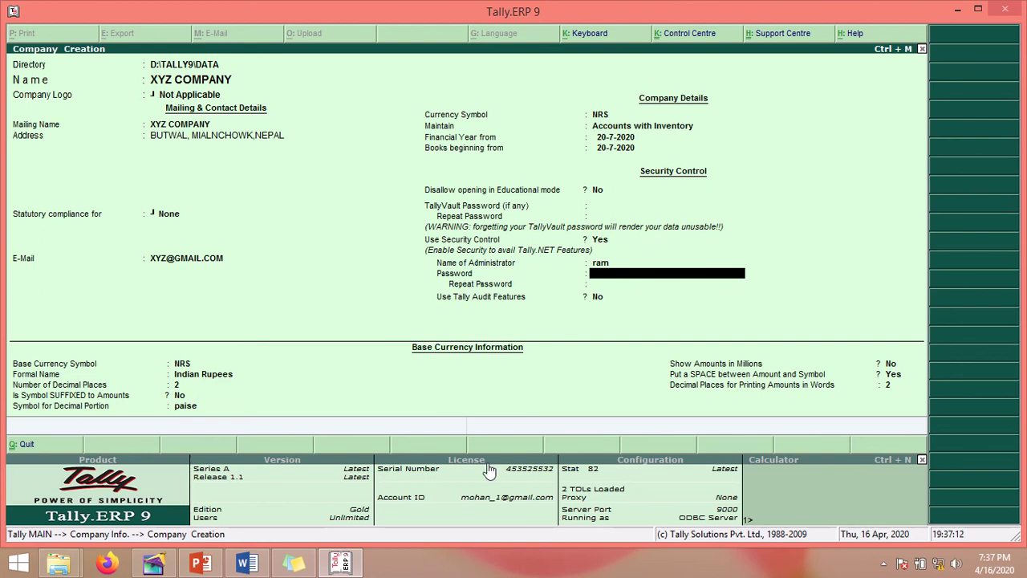
# Step: Accept the masked password and move on to Repeat Password
pyautogui.click(294, 564)
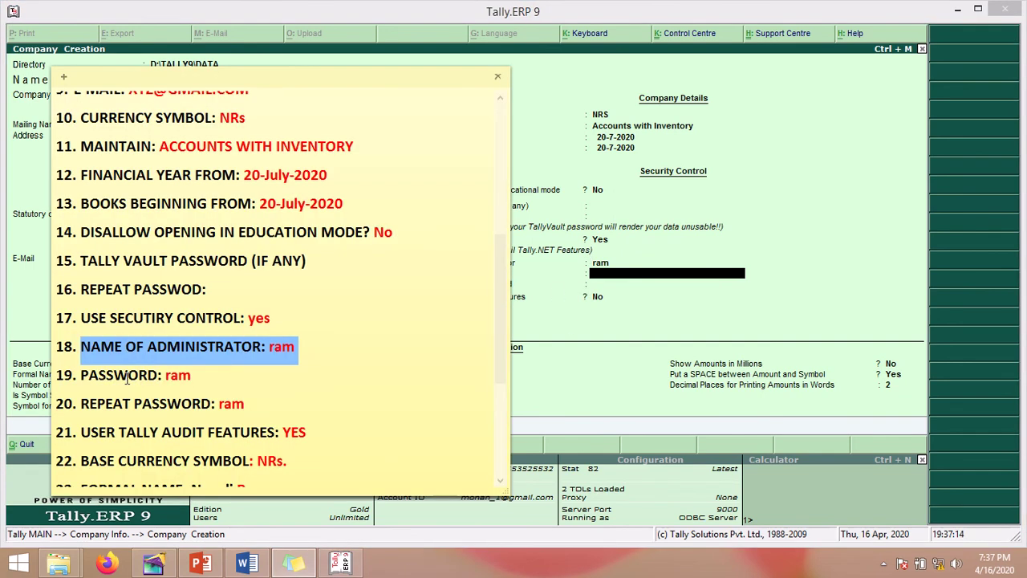
pyautogui.click(171, 382)
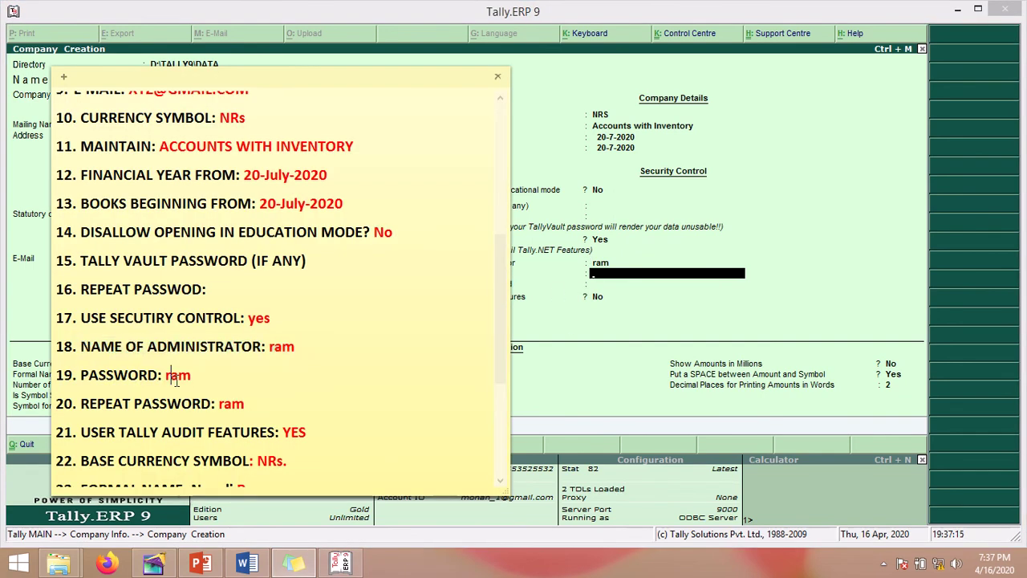
pyautogui.click(592, 282)
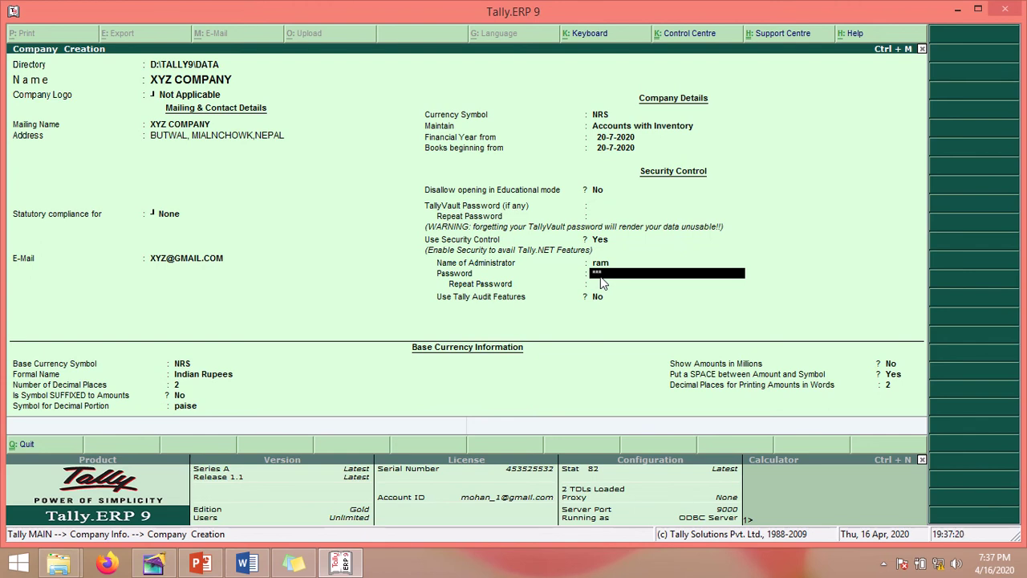
pyautogui.press('Return')
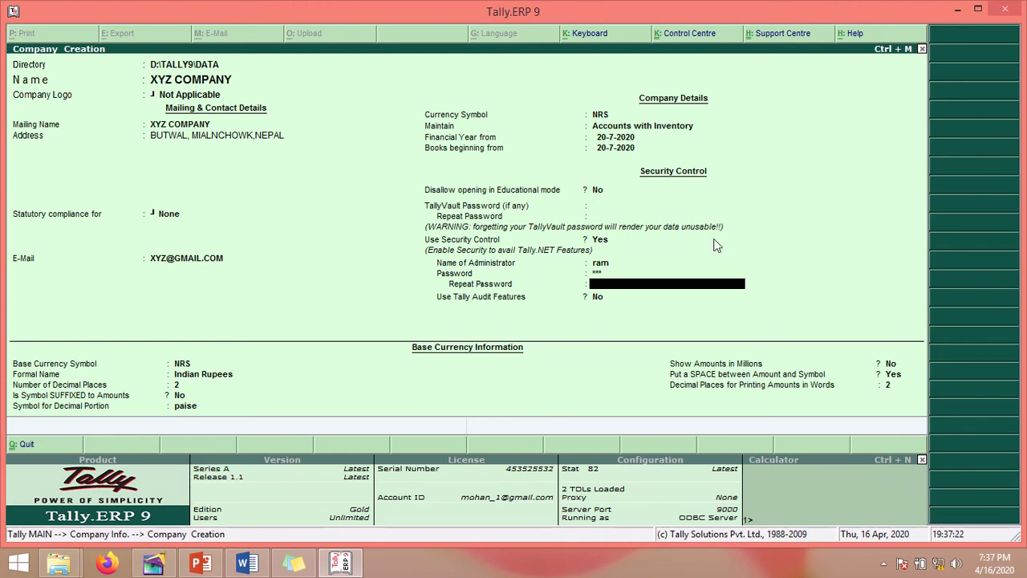
pyautogui.click(293, 562)
pyautogui.moveTo(80, 413); pyautogui.dragTo(261, 409)
pyautogui.click(256, 409)
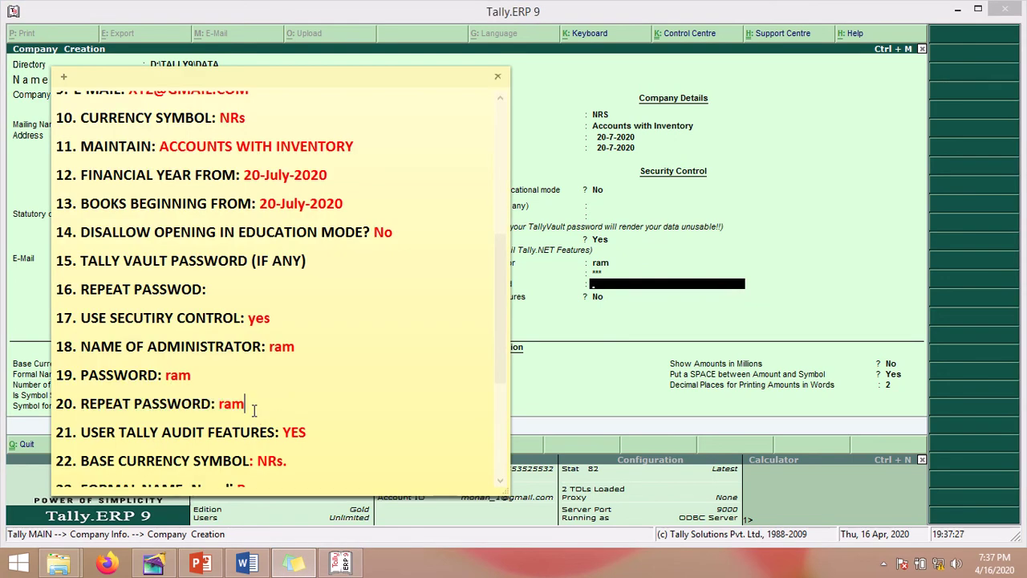
pyautogui.click(622, 295)
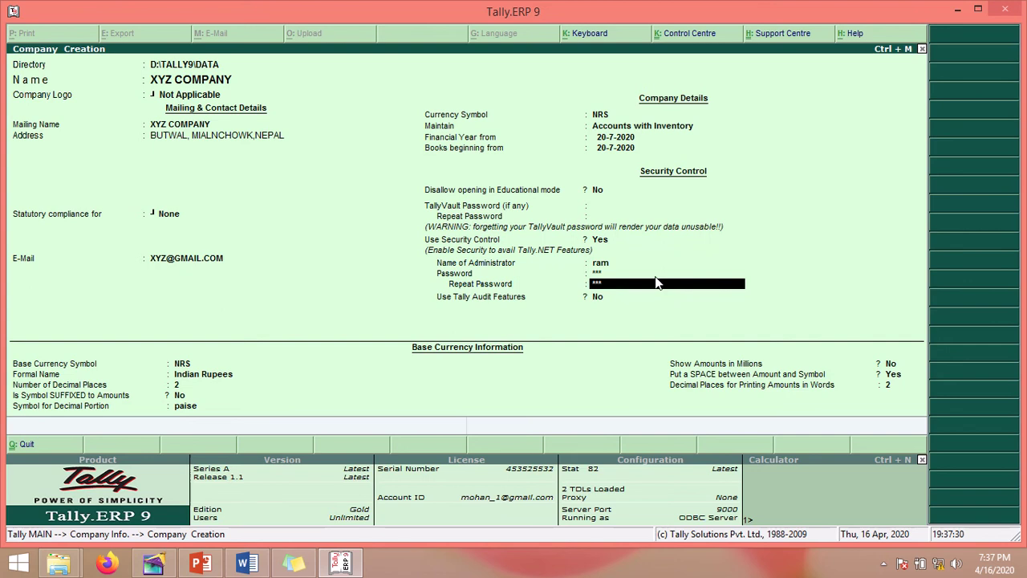
# Step: Retype and confirm the password, dismissing the forgotten-password data-loss warning
pyautogui.press('Return')
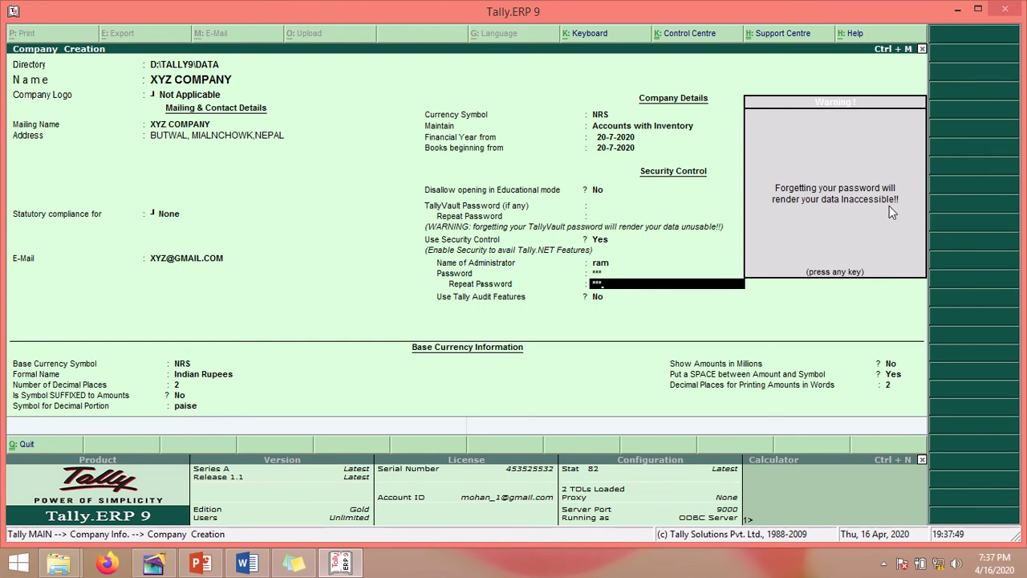
pyautogui.press('Return')
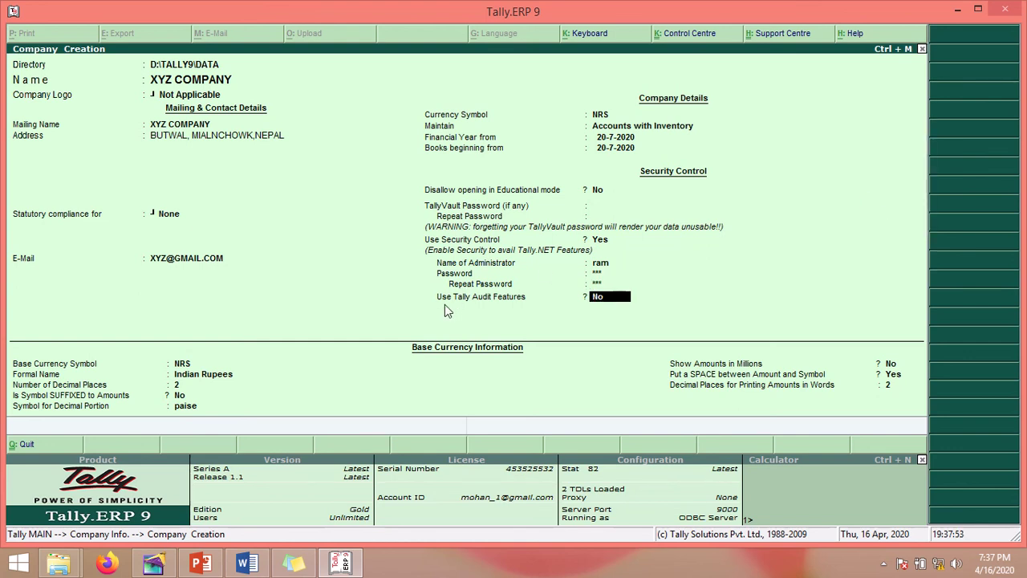
pyautogui.click(295, 566)
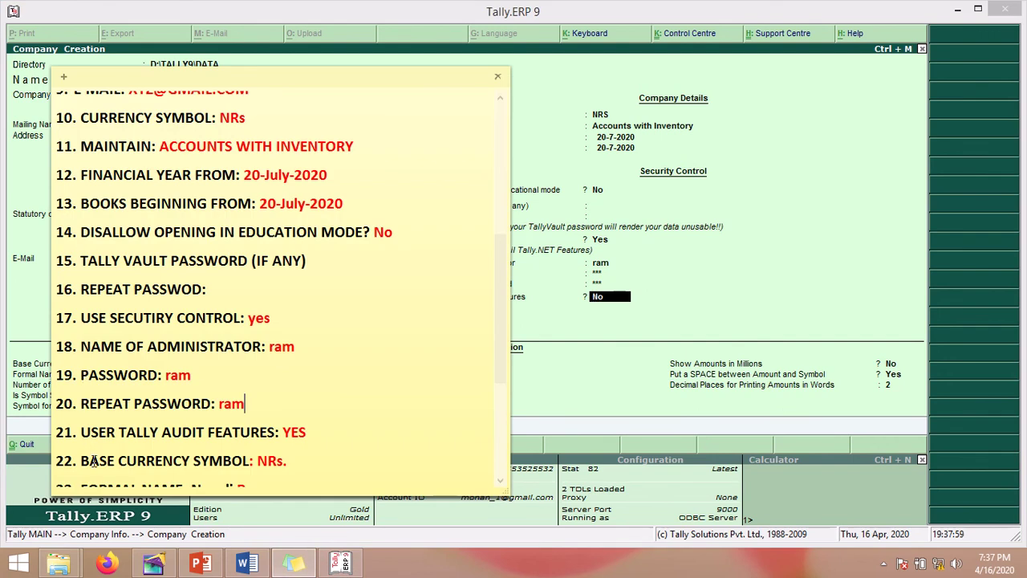
pyautogui.click(560, 314)
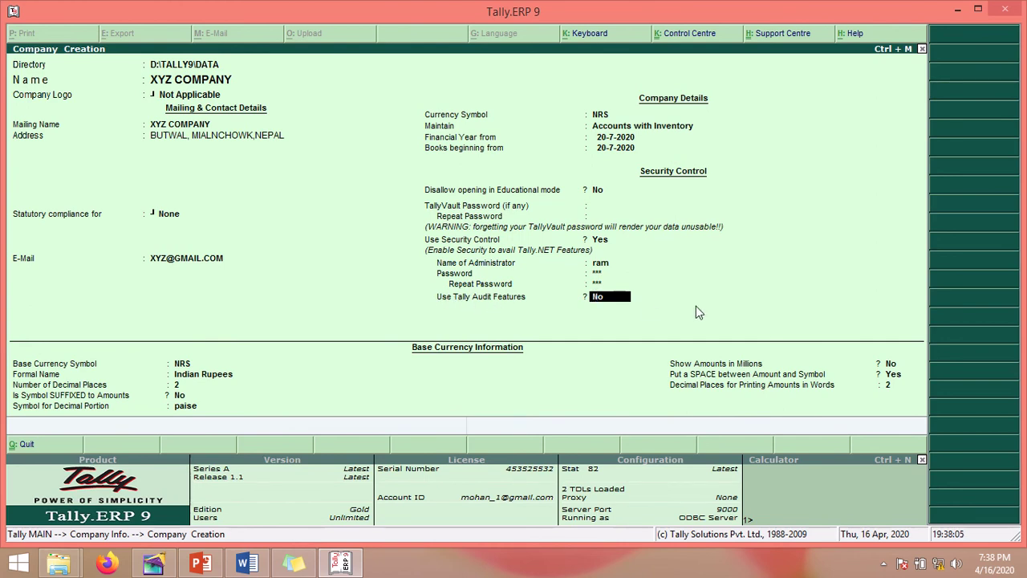
# Step: Set Use Tally Audit Features to Yes and keep NRS as the base currency symbol
pyautogui.write('y')
pyautogui.press('Return')
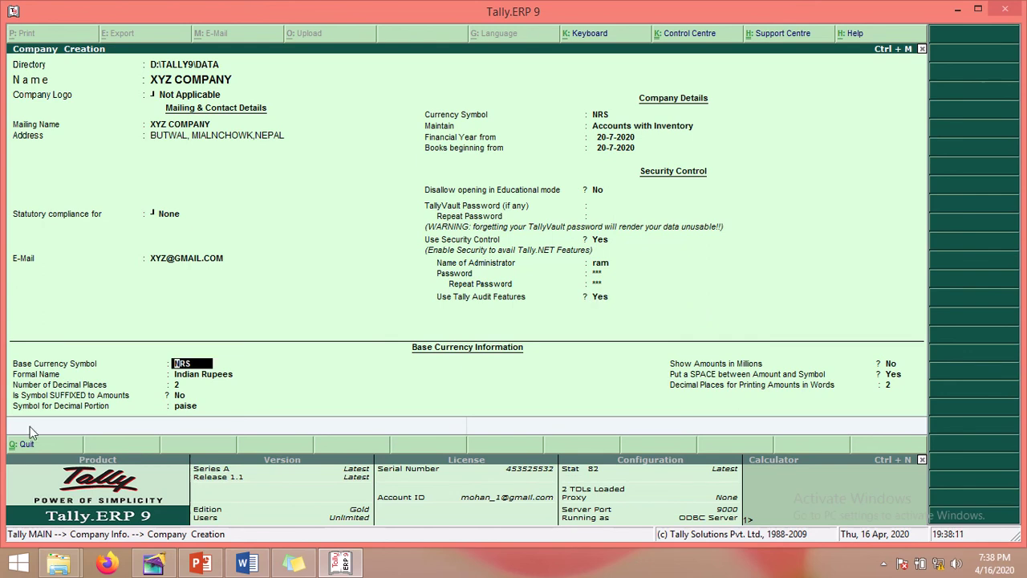
pyautogui.click(286, 568)
pyautogui.moveTo(393, 83); pyautogui.dragTo(751, 27)
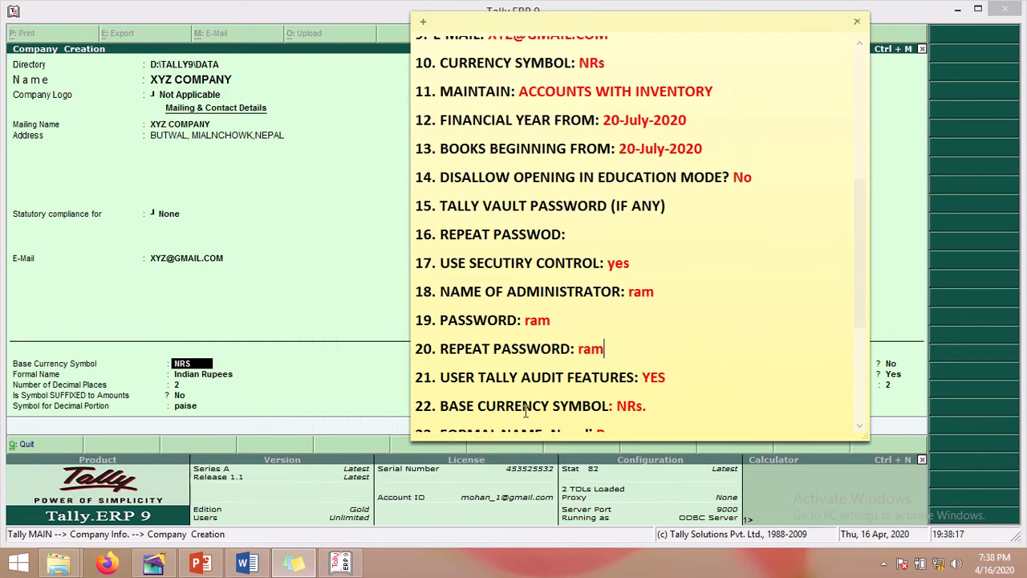
pyautogui.moveTo(506, 406); pyautogui.dragTo(647, 408)
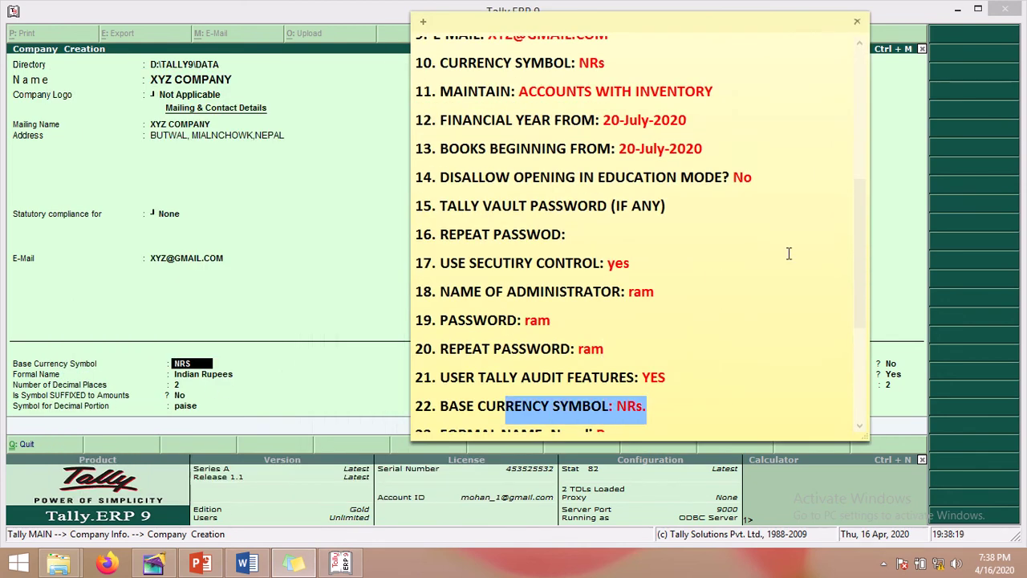
pyautogui.moveTo(859, 249); pyautogui.dragTo(863, 344)
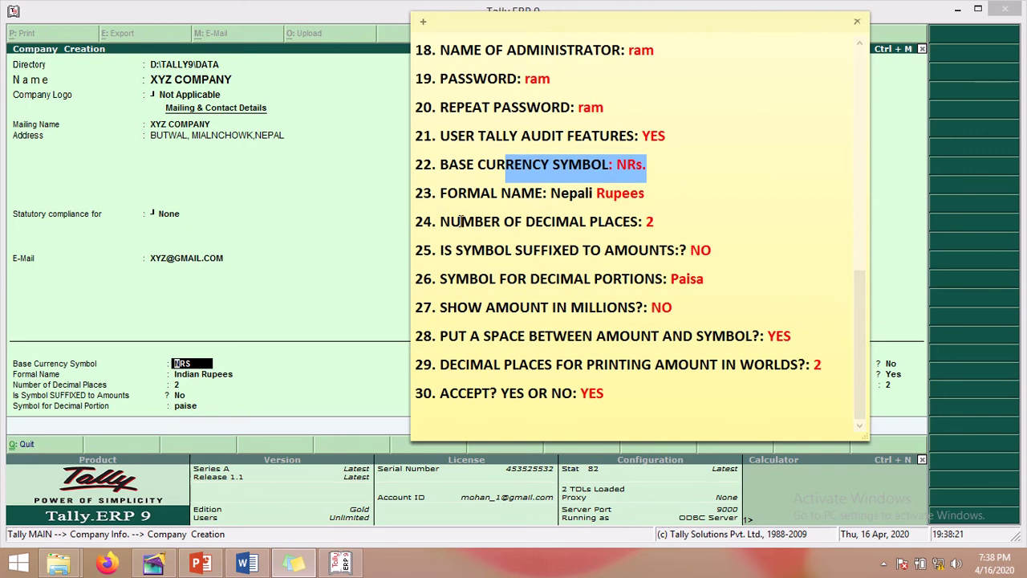
pyautogui.click(206, 365)
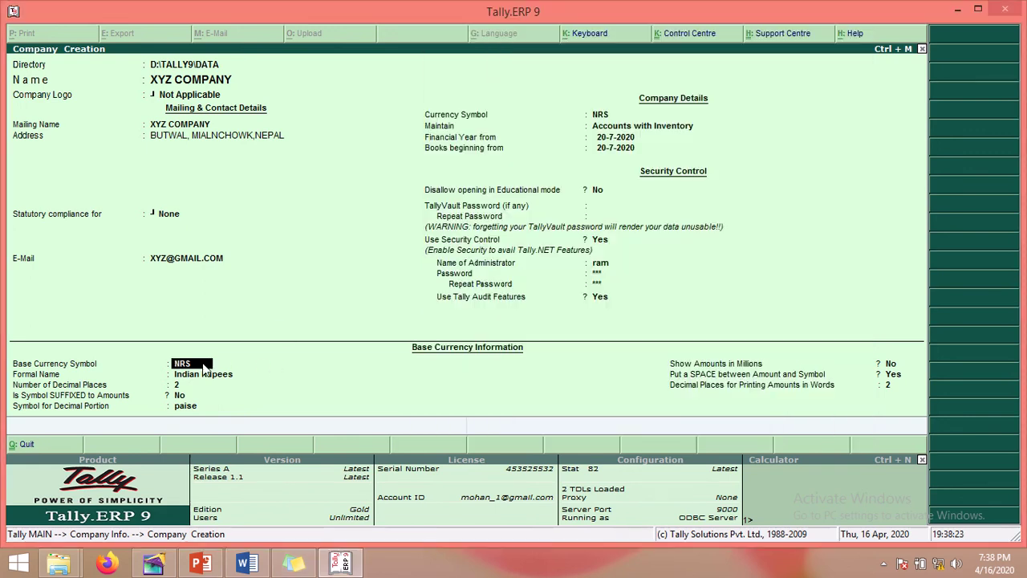
pyautogui.press('Return')
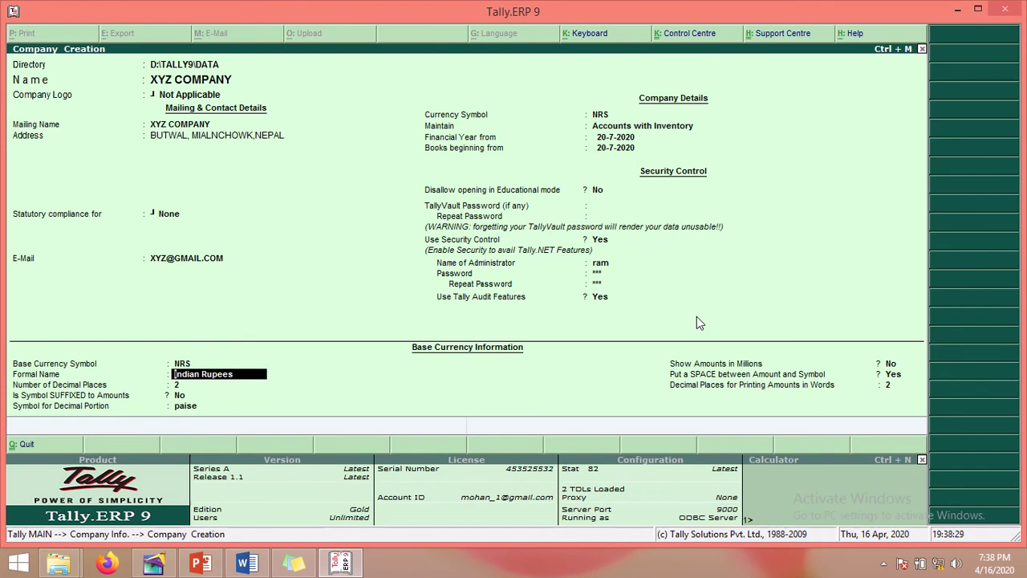
# Step: Name the currency Nepali Rupees with 2 decimals, paisa as decimal portion, millions No
pyautogui.write('Nea')
pyautogui.write('pal')
pyautogui.write('i Rupee')
pyautogui.write('s')
pyautogui.press('Return')
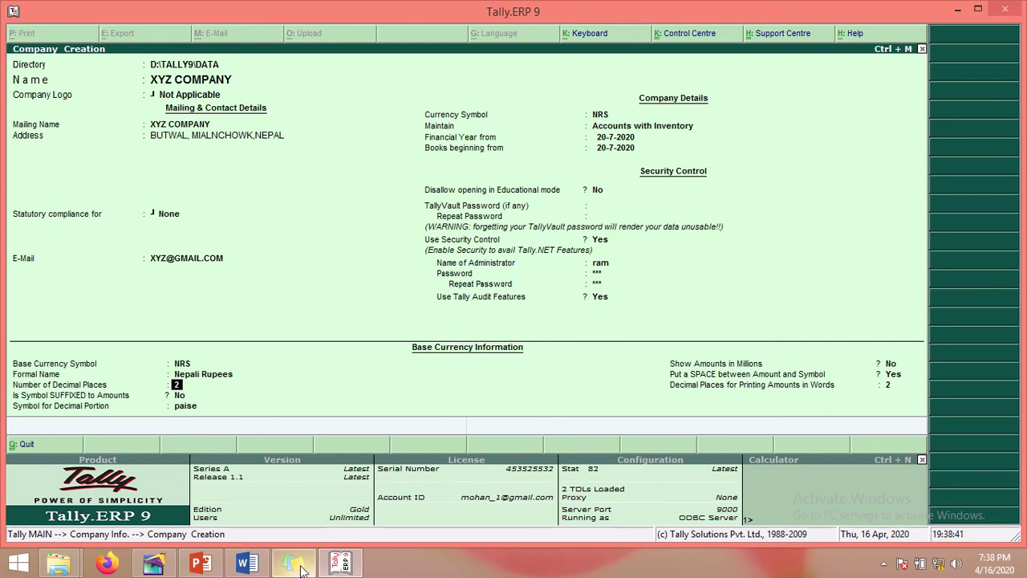
pyautogui.click(351, 244)
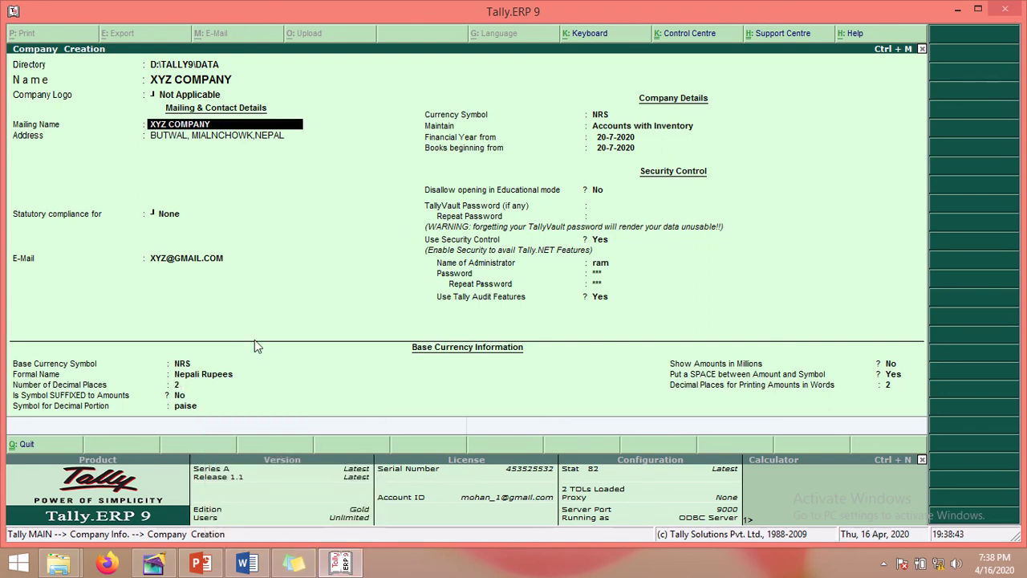
pyautogui.click(178, 385)
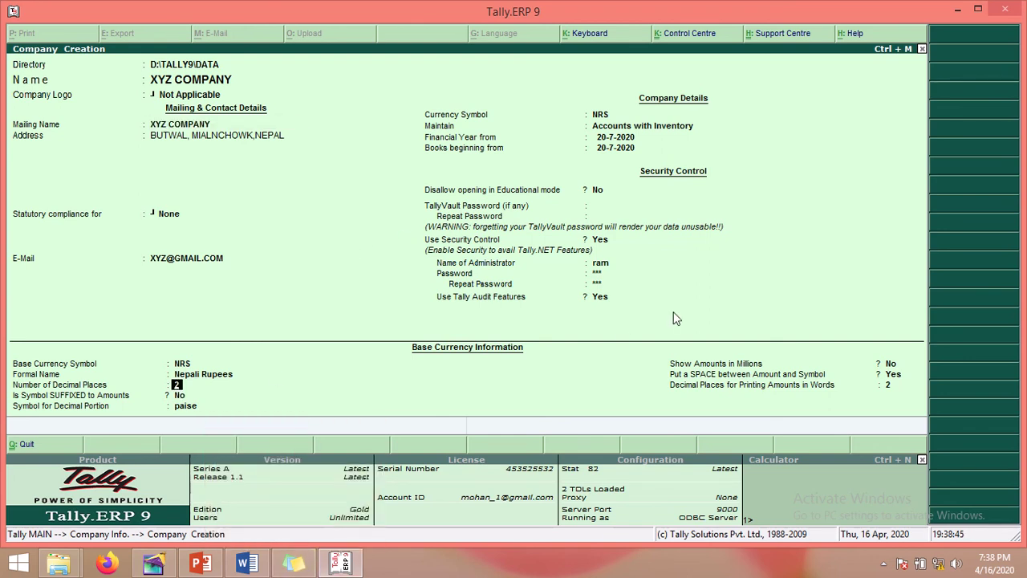
pyautogui.press('Return')
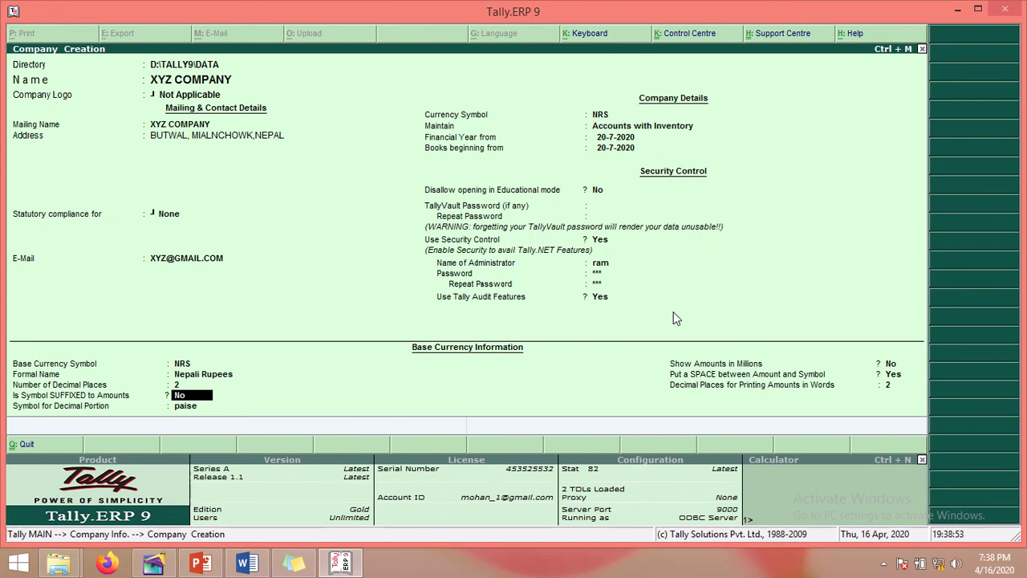
pyautogui.press('Return')
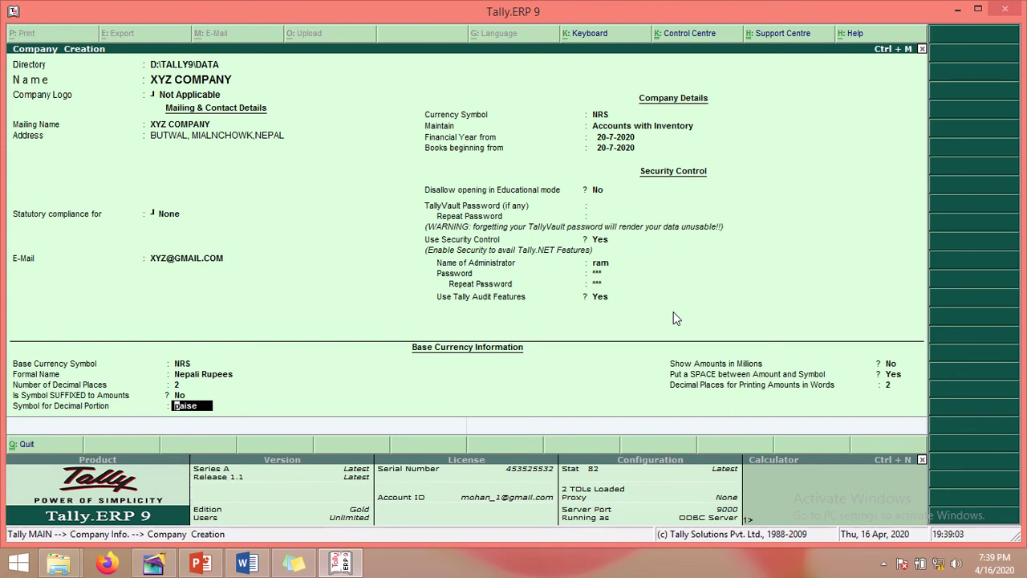
pyautogui.write('paisa')
pyautogui.press('Return')
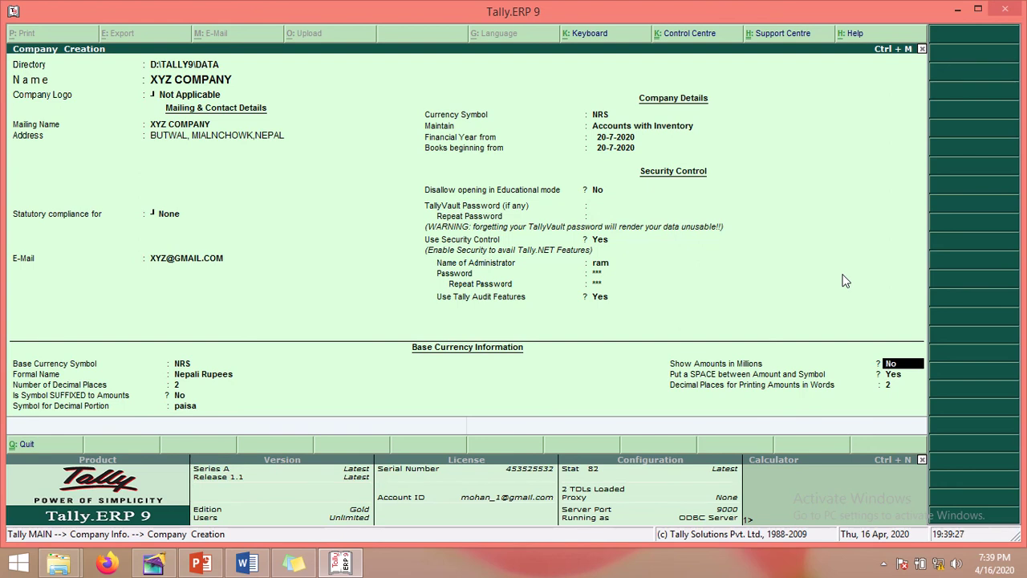
pyautogui.write('n')
pyautogui.press('Return')
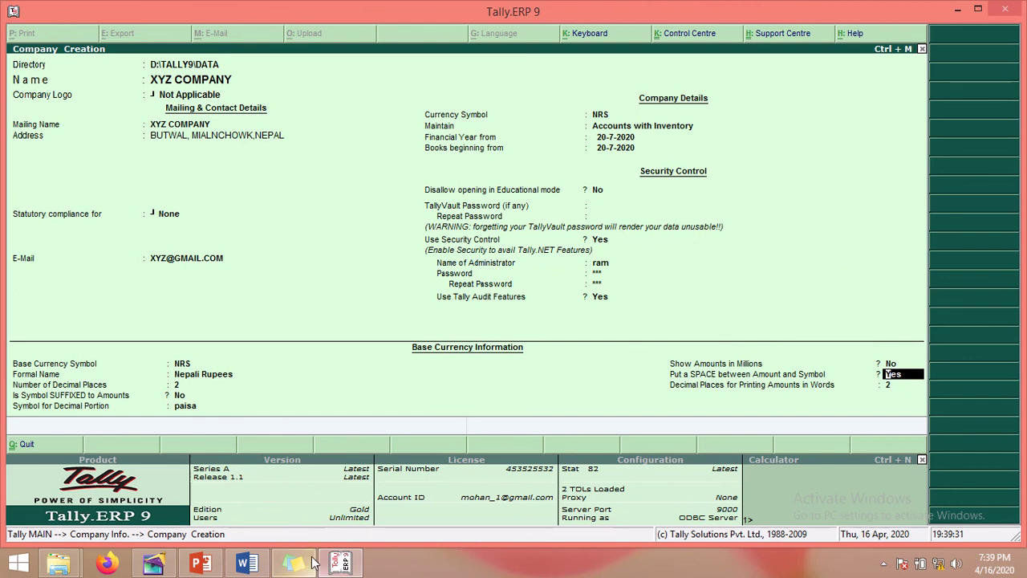
# Step: Step through the base currency fields (NRS, Nepali Rupees, 2 decimals) to the amount-symbol space setting
pyautogui.click(313, 561)
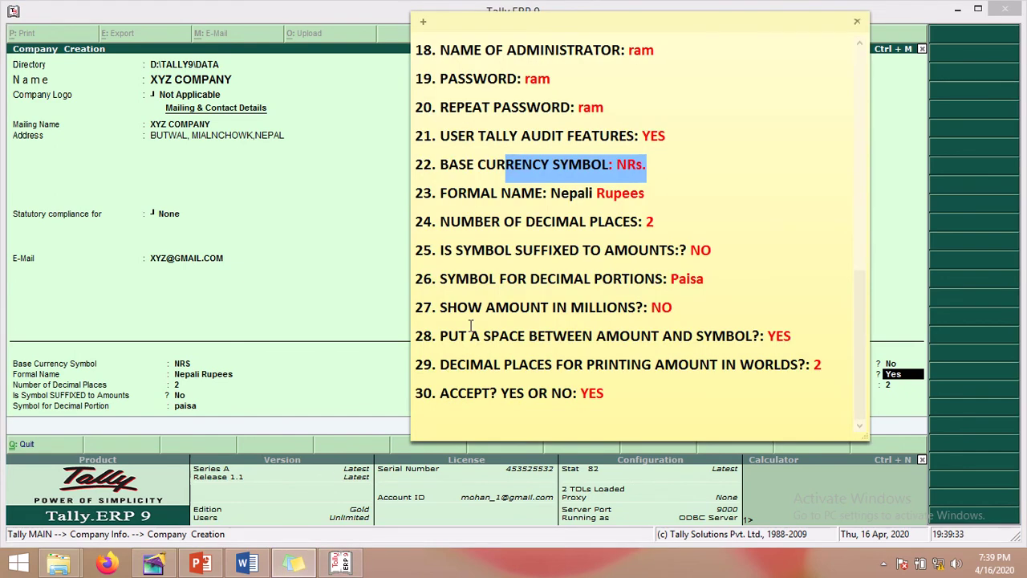
pyautogui.moveTo(647, 31); pyautogui.dragTo(468, 34)
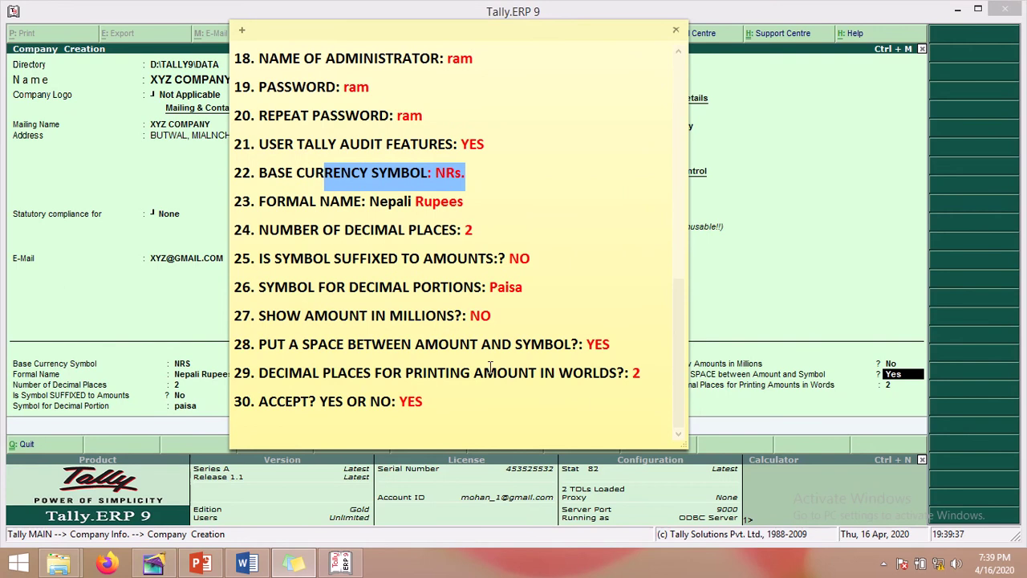
pyautogui.moveTo(490, 345); pyautogui.dragTo(613, 345)
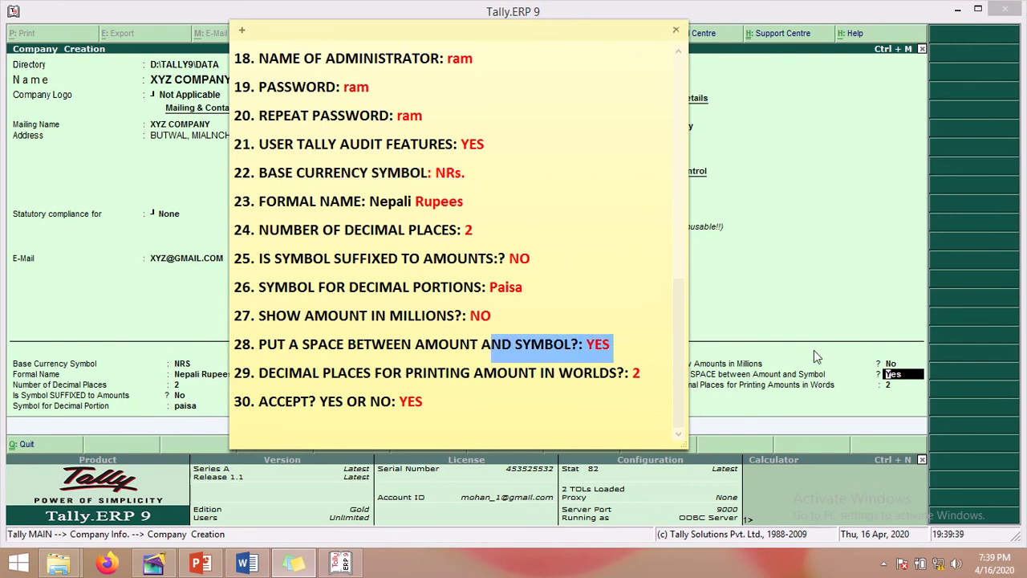
pyautogui.click(875, 298)
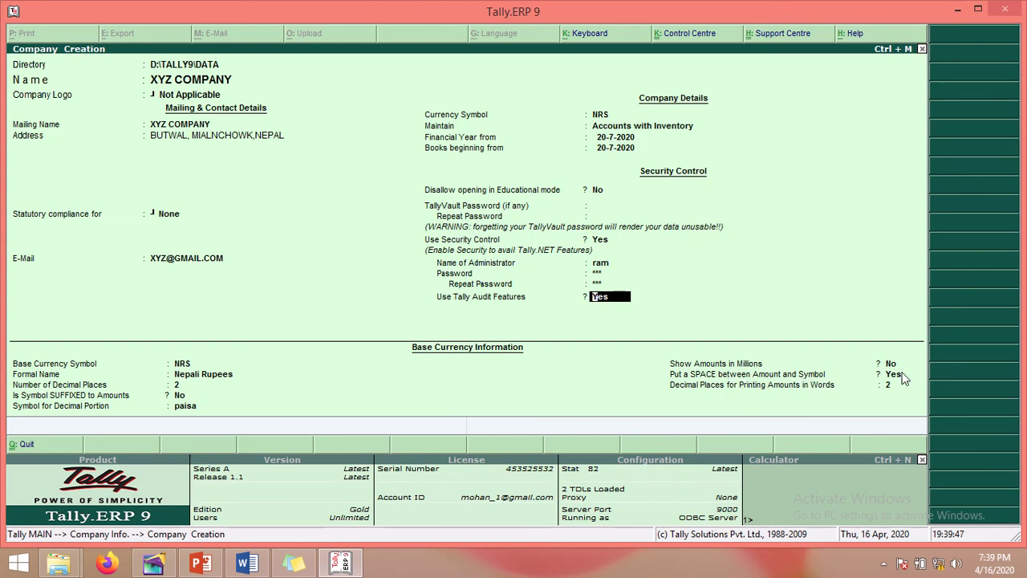
pyautogui.press('Return')
pyautogui.press('Return')
pyautogui.press('Return')
pyautogui.press('Return')
pyautogui.press('Return')
pyautogui.press('Return')
pyautogui.press('Return')
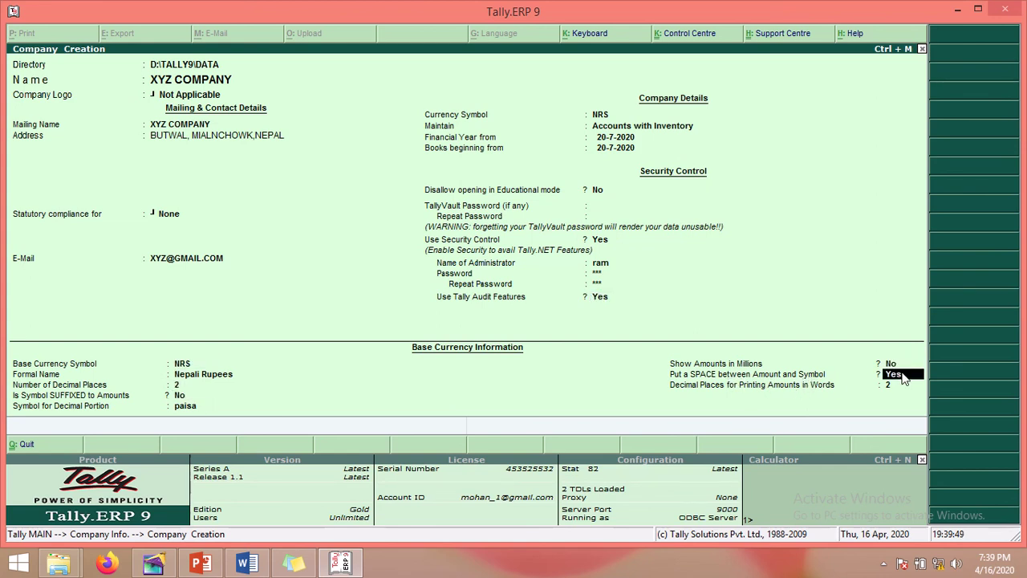
pyautogui.press('Return')
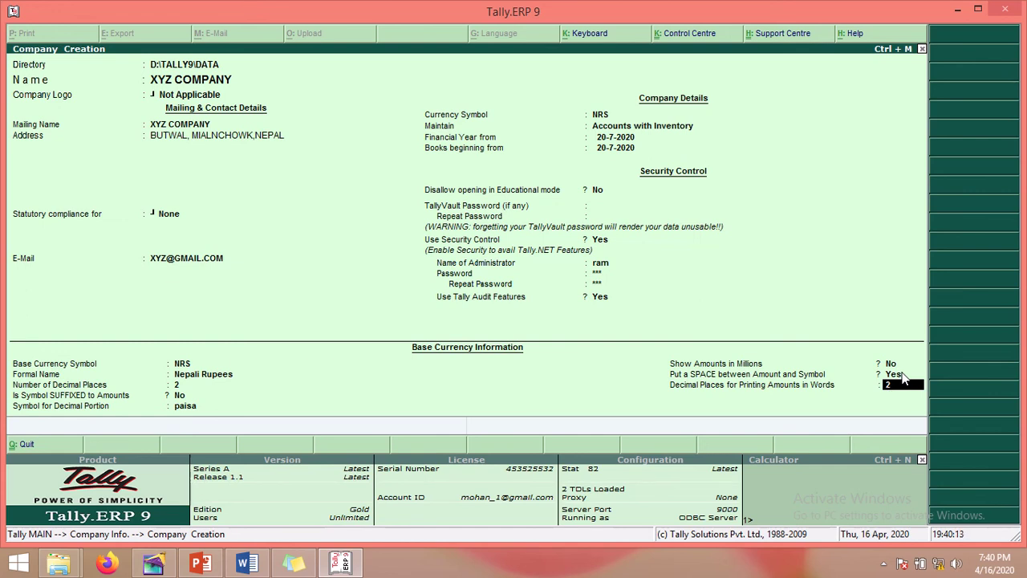
# Step: Set Put a SPACE between Amount and Symbol to Yes
pyautogui.write('y')
pyautogui.click(905, 377)
pyautogui.click(904, 378)
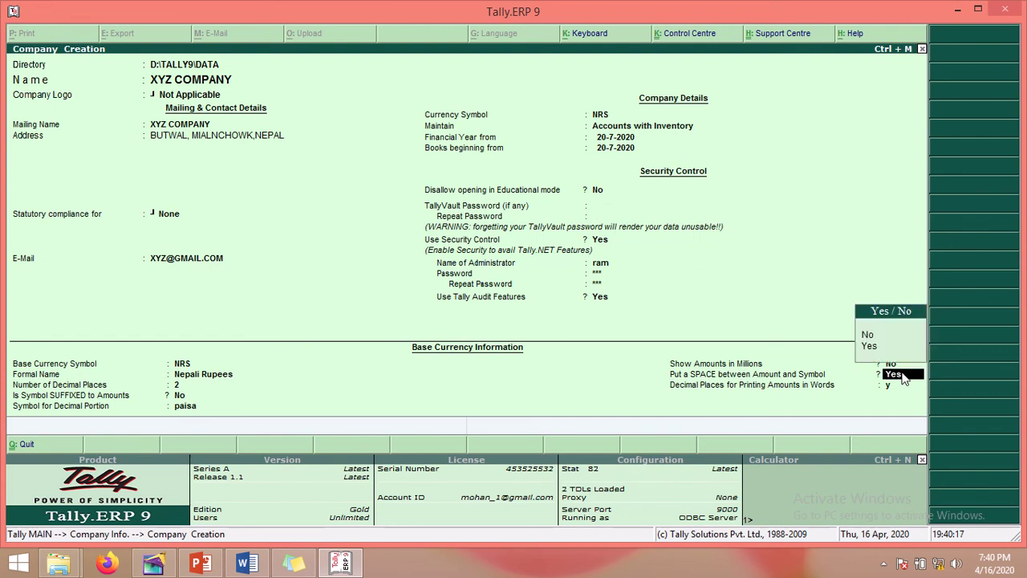
pyautogui.click(904, 378)
pyautogui.click(905, 377)
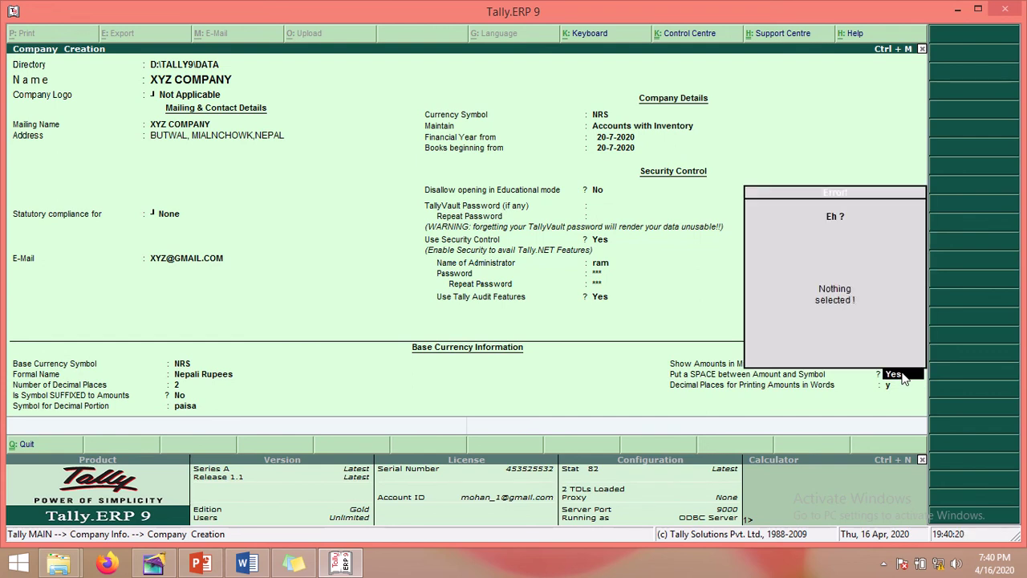
pyautogui.click(904, 378)
pyautogui.click(904, 377)
pyautogui.press('Escape')
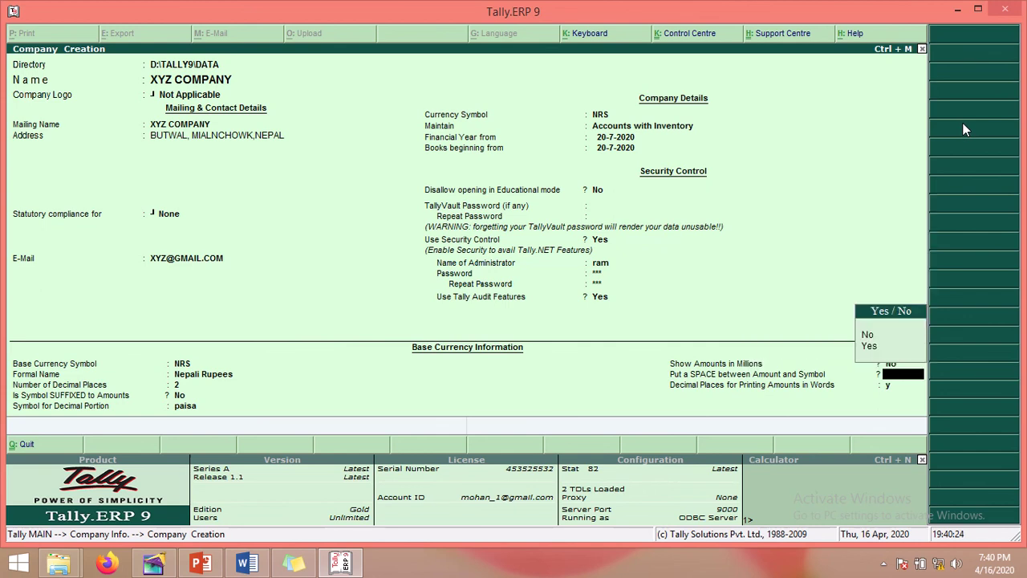
pyautogui.write('y')
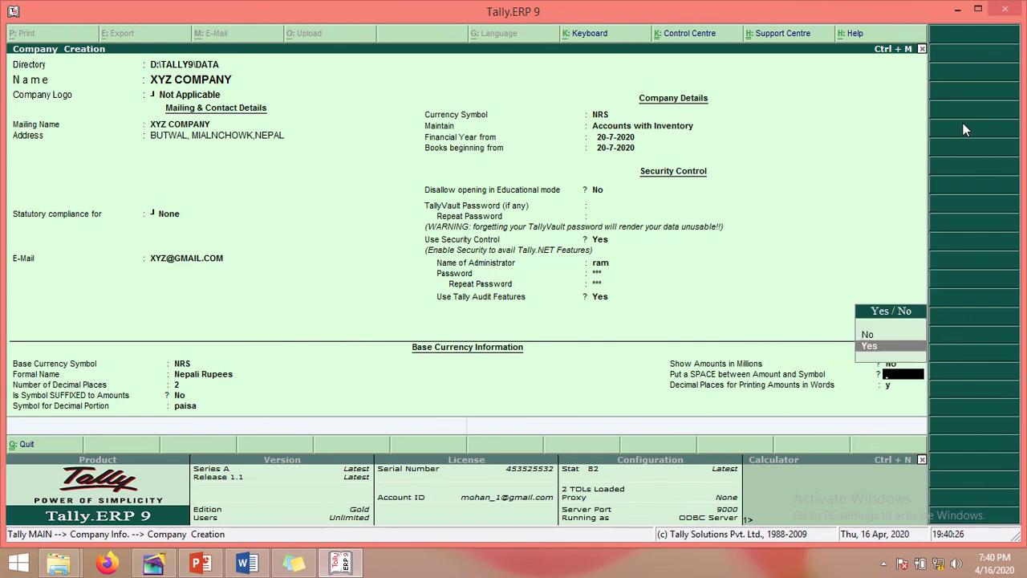
pyautogui.press('Return')
# Step: Finish the last field and accept the form to create XYZ COMPANY
pyautogui.write('y')
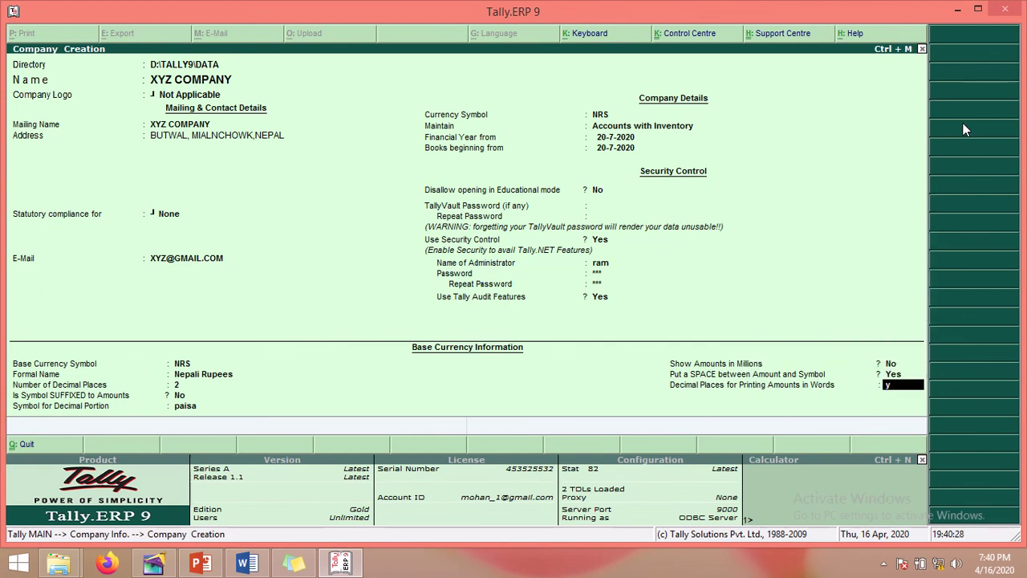
pyautogui.press('Return')
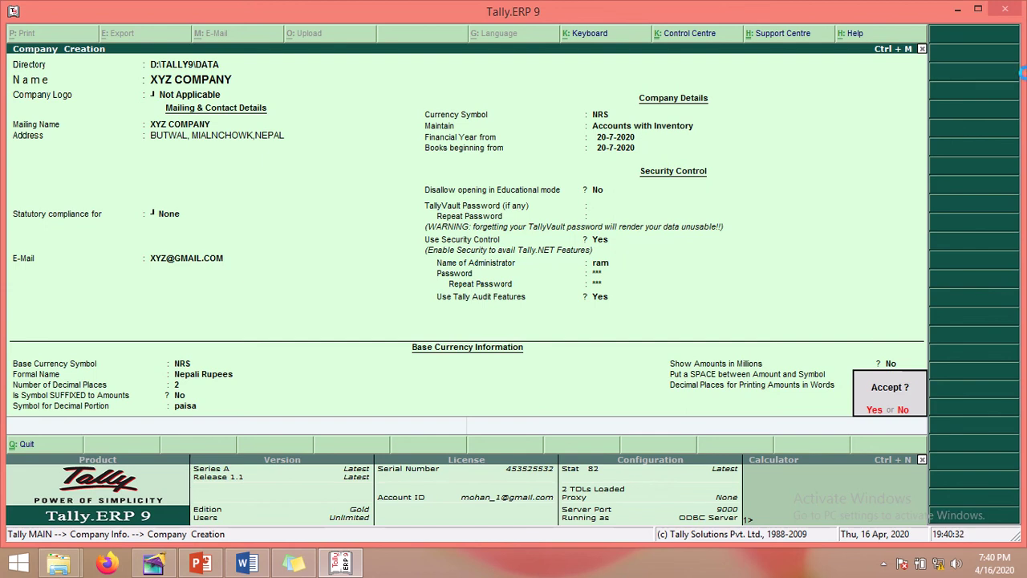
pyautogui.press('y')
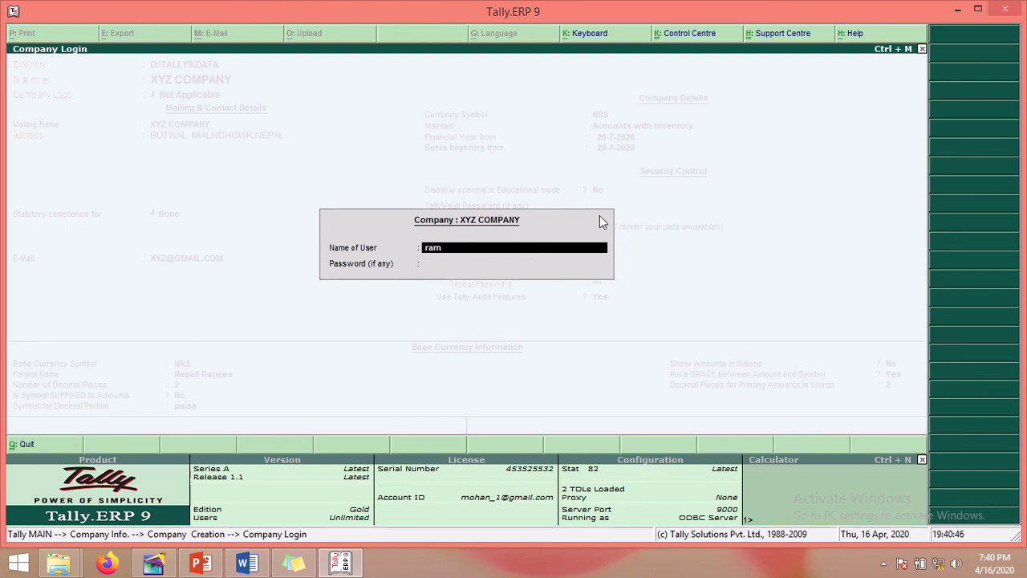
# Step: Log into XYZ COMPANY with the administrator's password
pyautogui.press('Return')
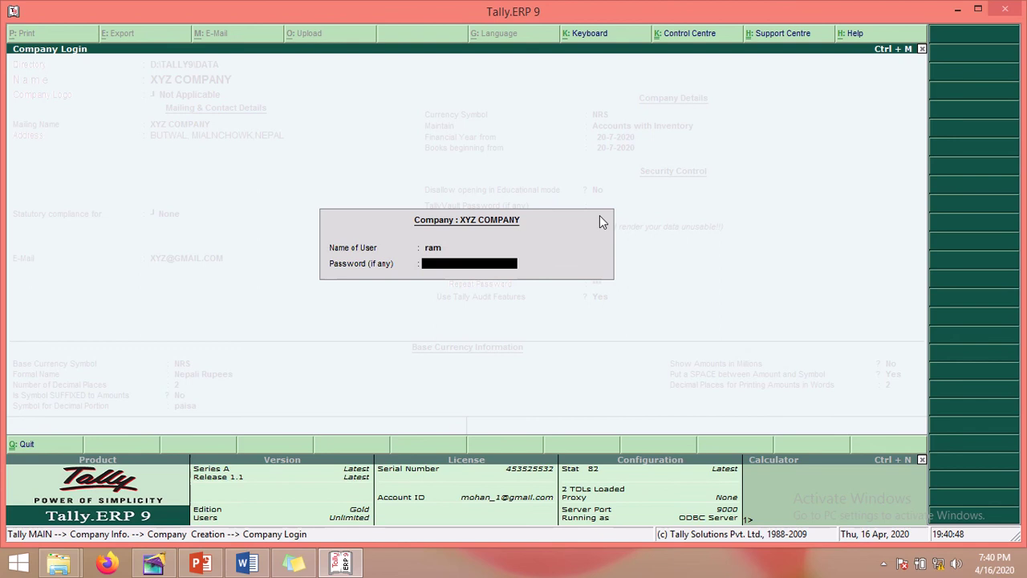
pyautogui.write('**')
pyautogui.press('Return')
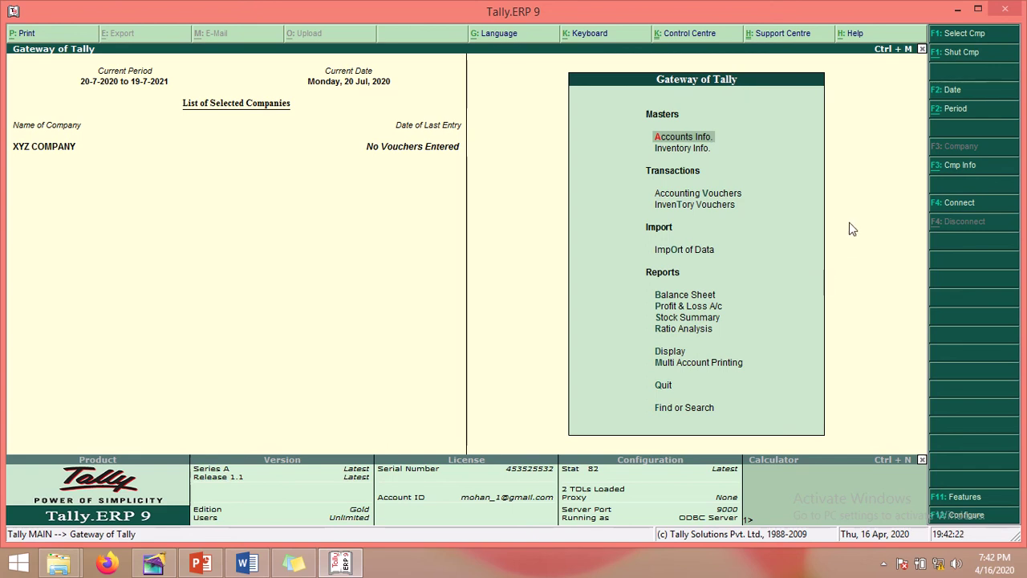
pyautogui.hotkey('alt', 'F3')
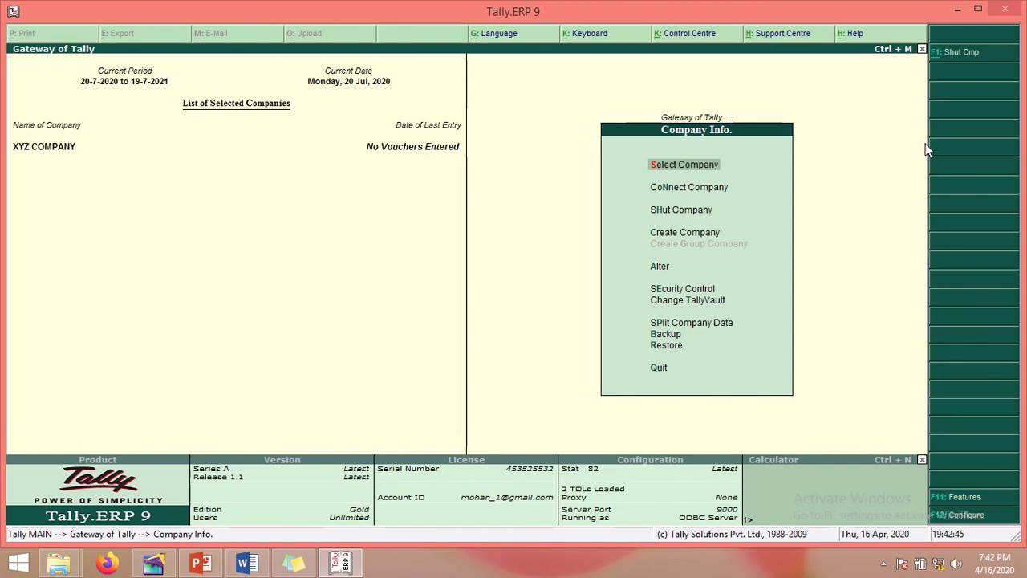
pyautogui.press('Escape')
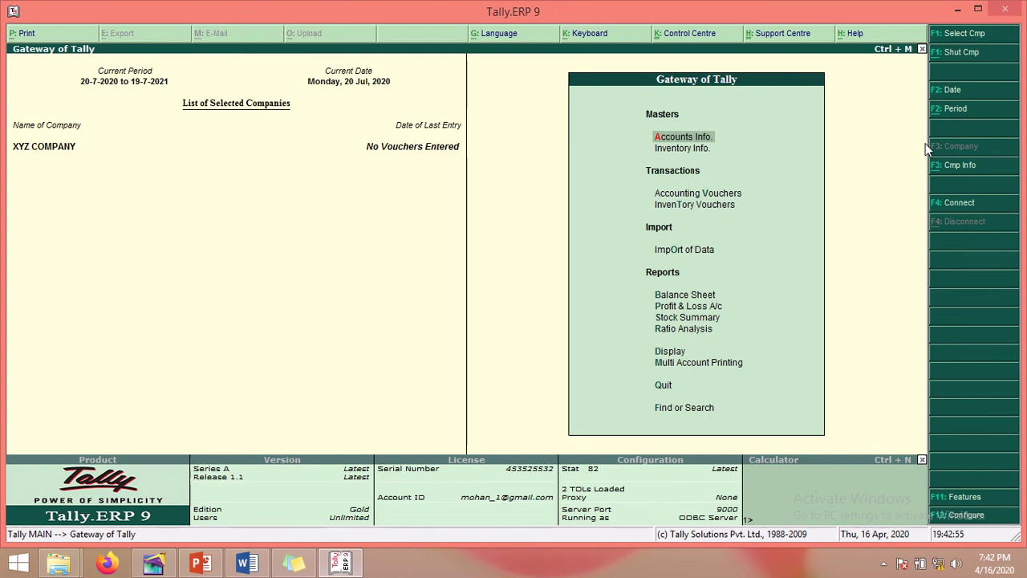
pyautogui.hotkey('alt', 'F3')
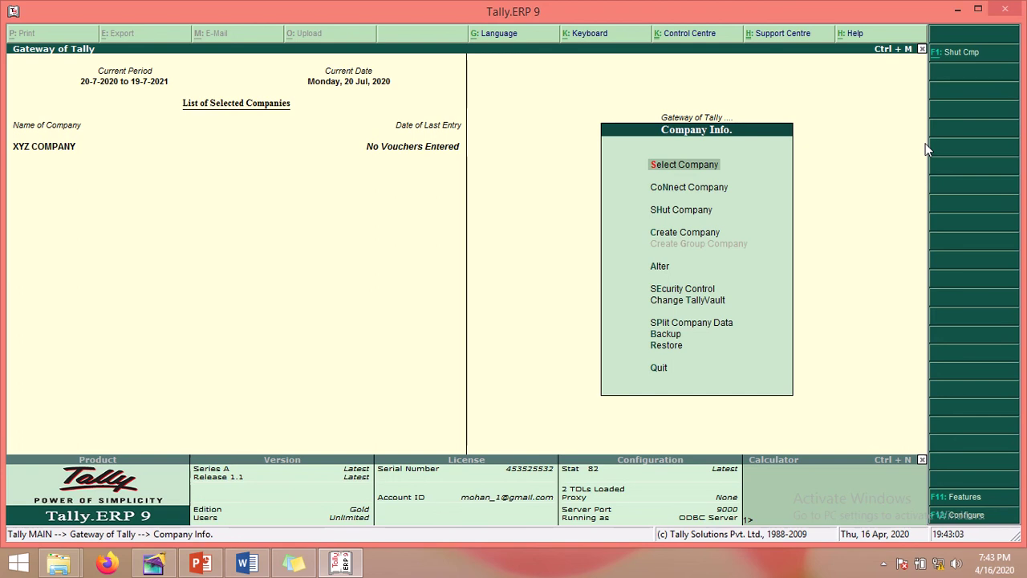
pyautogui.press('Escape')
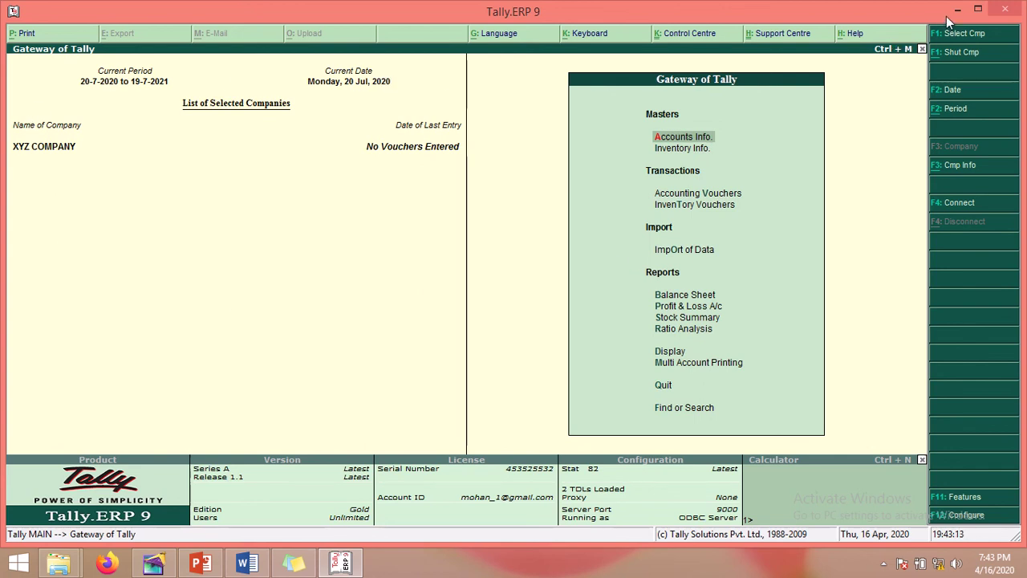
# Step: Minimize Tally, move the instruction note aside, and open This PC
pyautogui.click(294, 563)
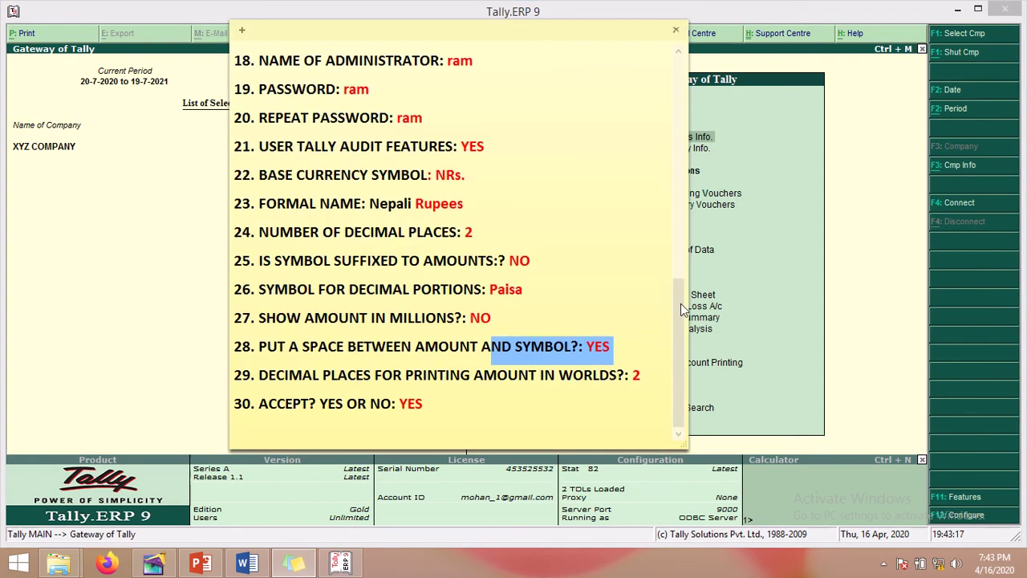
pyautogui.moveTo(680, 303); pyautogui.dragTo(683, 128)
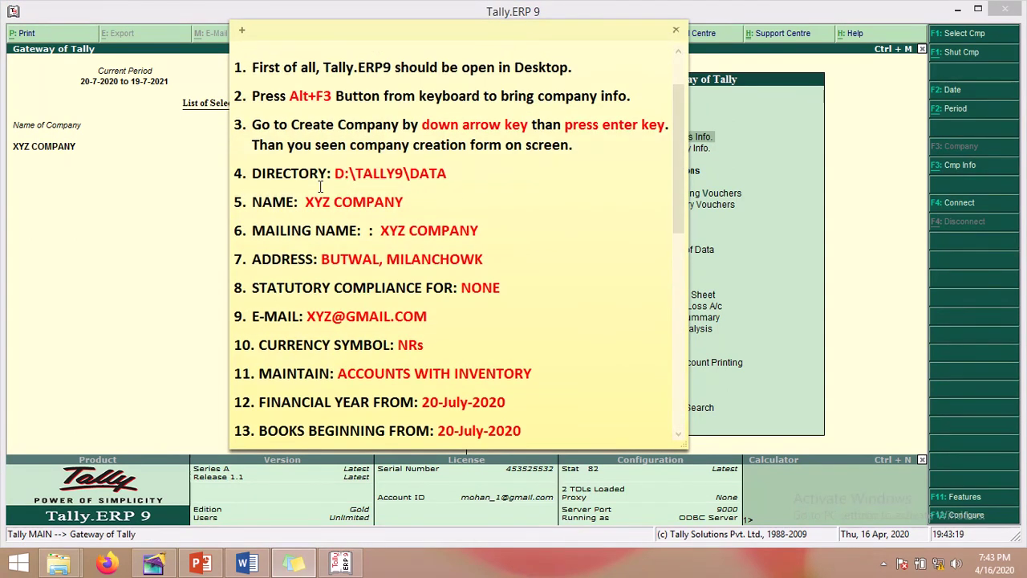
pyautogui.moveTo(252, 173); pyautogui.dragTo(452, 170)
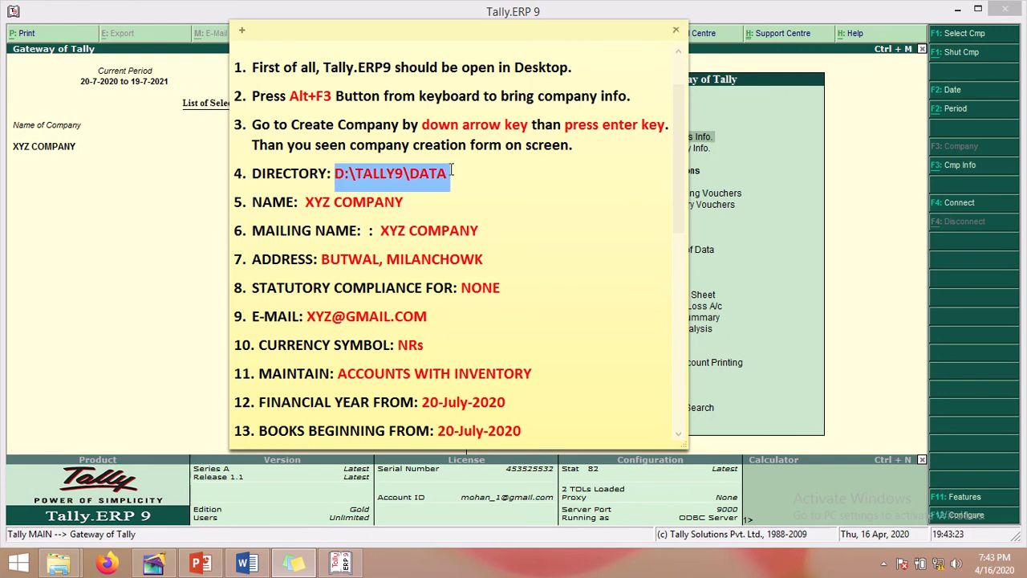
pyautogui.click(141, 224)
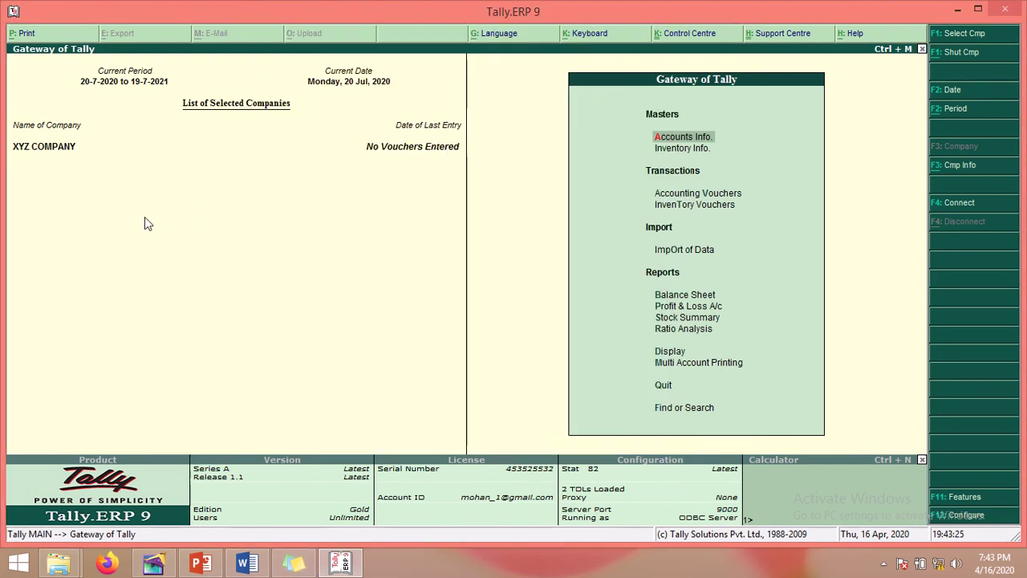
pyautogui.click(957, 10)
pyautogui.moveTo(486, 31); pyautogui.dragTo(767, 38)
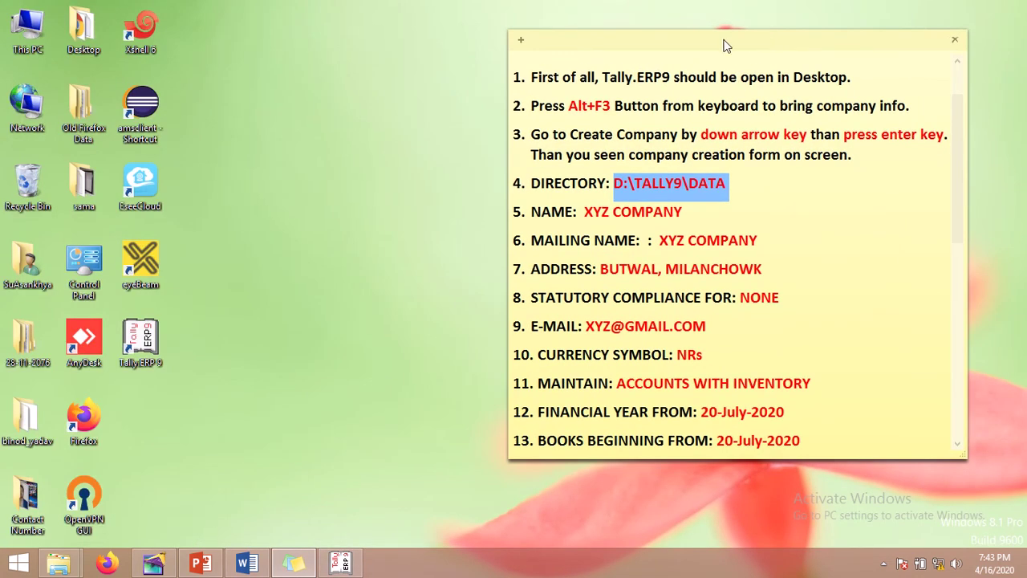
pyautogui.doubleClick(37, 48)
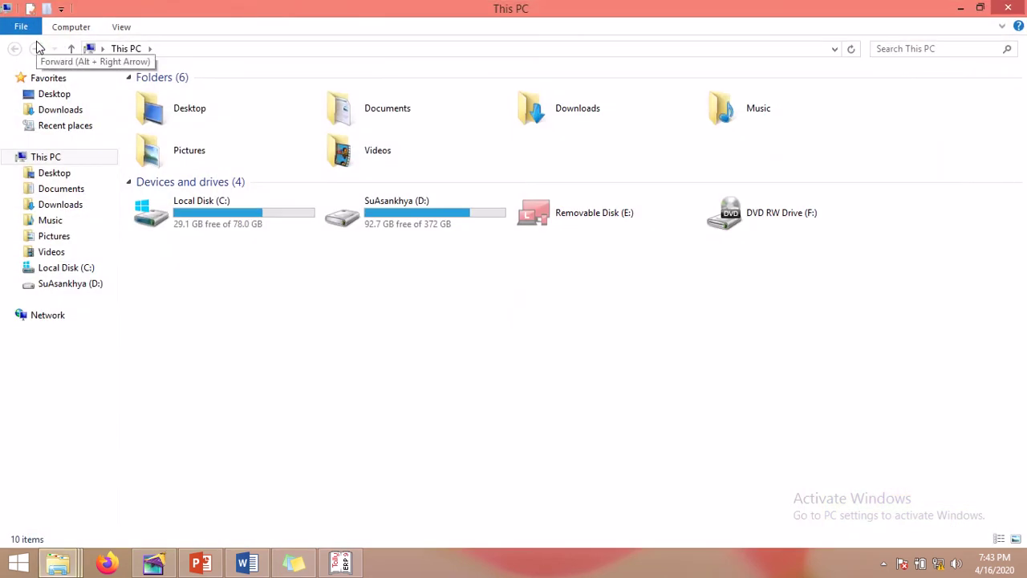
# Step: Browse to D:\TALLY9\DATA and show its full path, revealing the 10000 folder
pyautogui.doubleClick(438, 221)
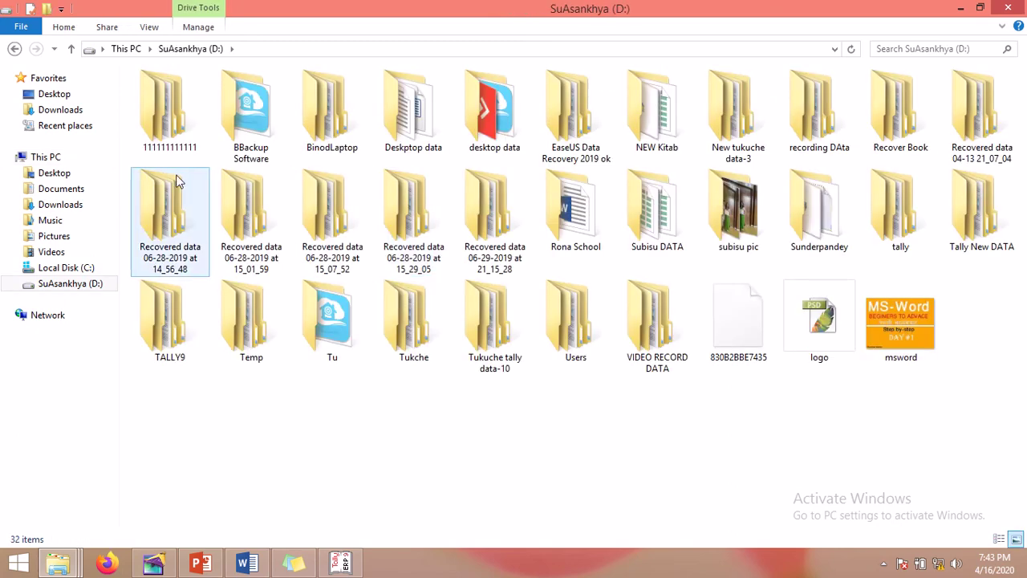
pyautogui.click(180, 353)
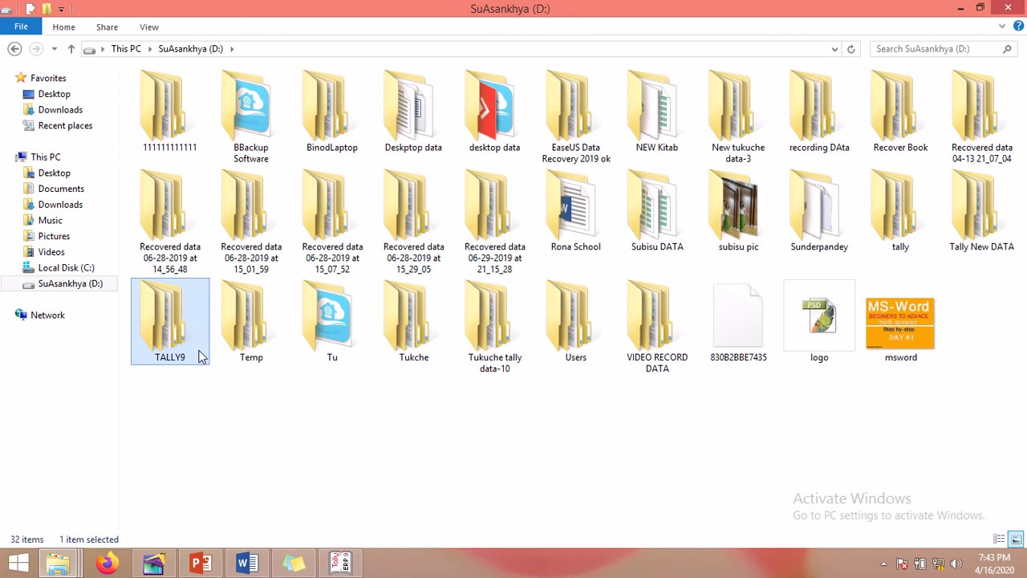
pyautogui.doubleClick(198, 350)
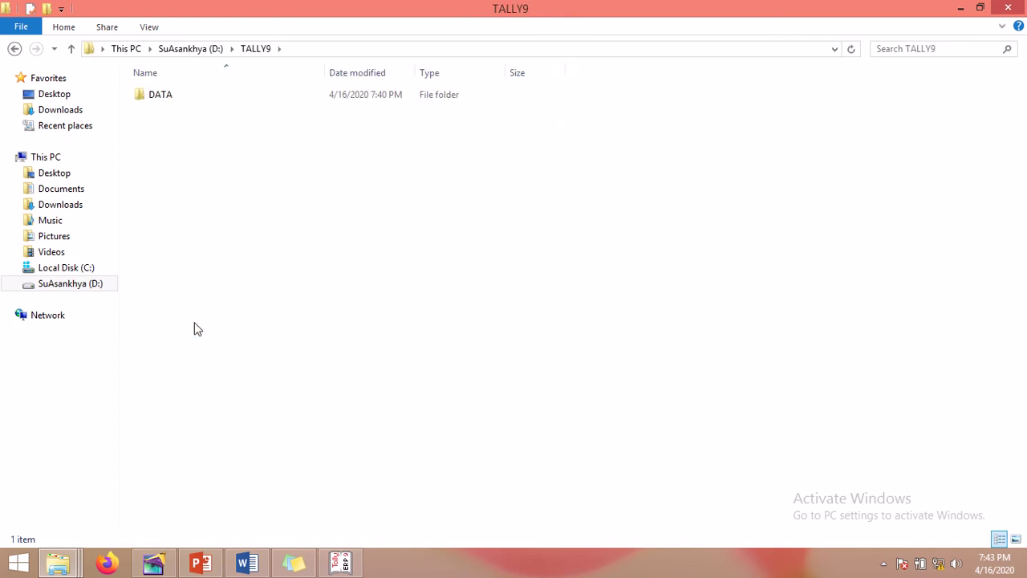
pyautogui.doubleClick(167, 94)
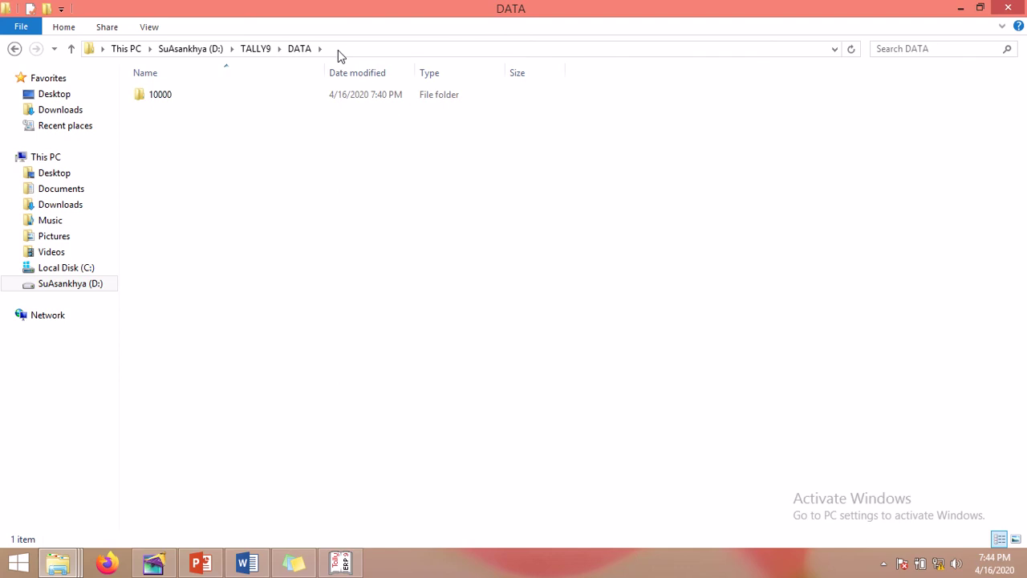
pyautogui.click(338, 50)
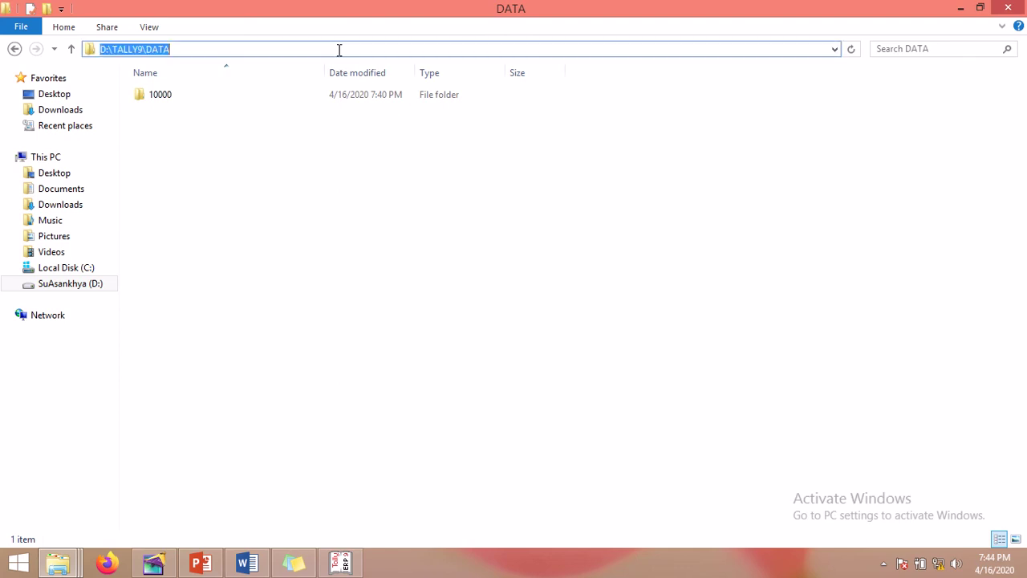
pyautogui.click(279, 49)
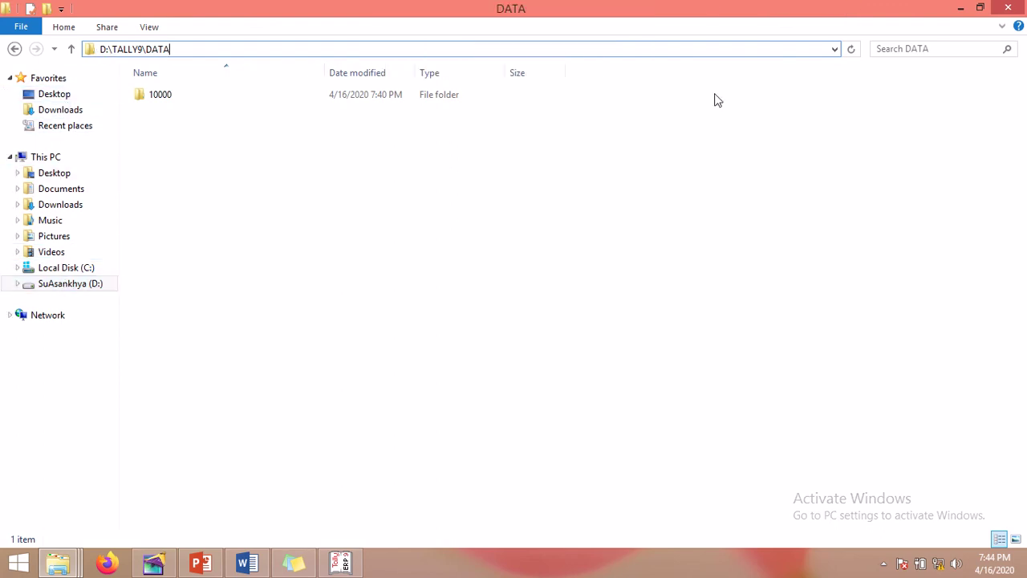
# Step: Minimize File Explorer to reveal the Sticky Notes checklist
pyautogui.click(962, 10)
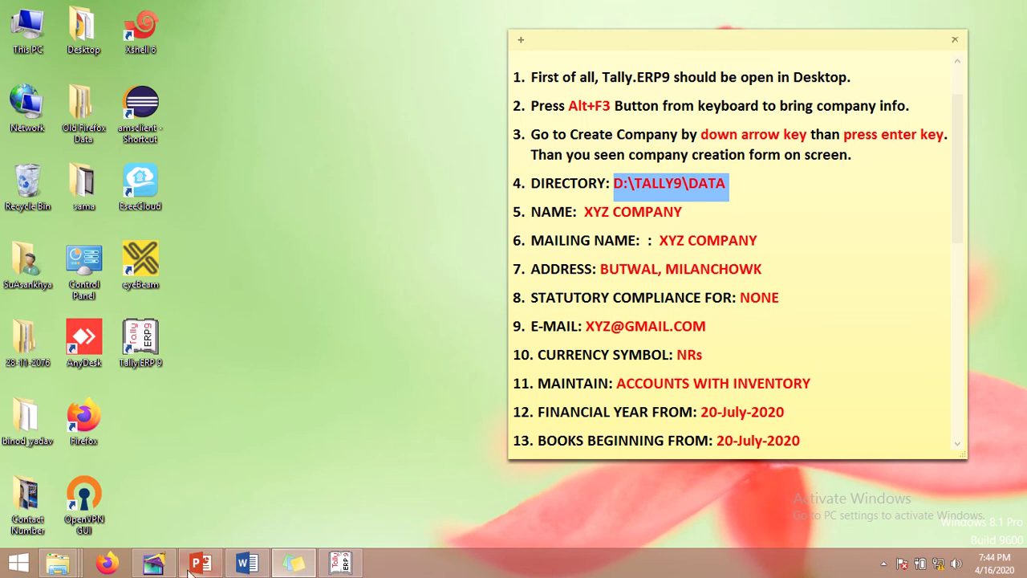
pyautogui.moveTo(295, 568)
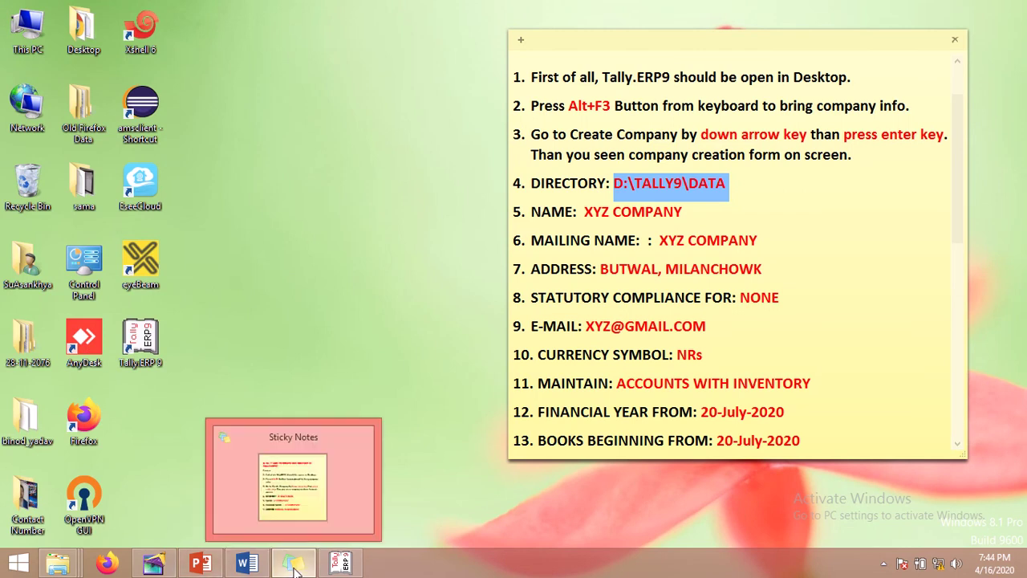